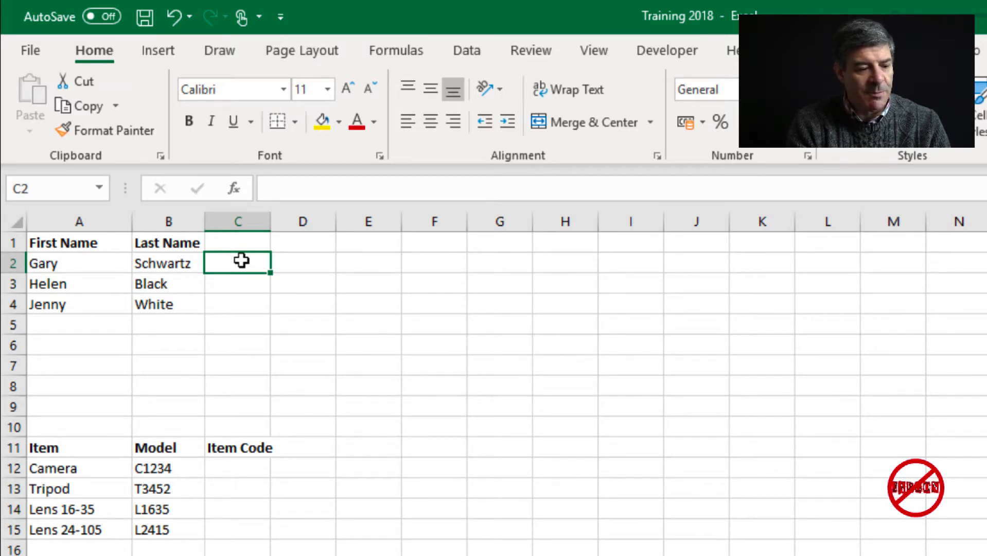
# - Enter =A2&B2 in C2 to join the first and last name
pyautogui.write('=')
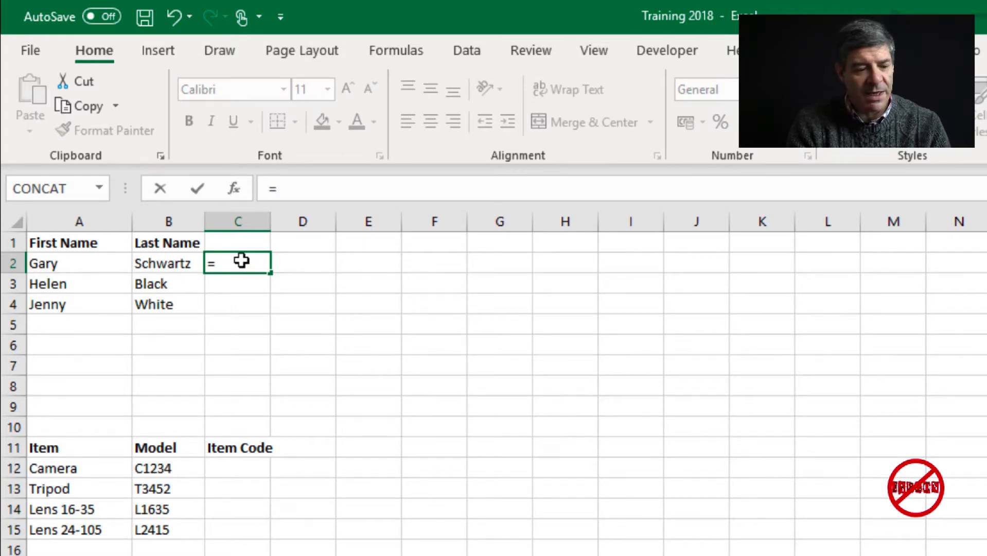
pyautogui.click(73, 263)
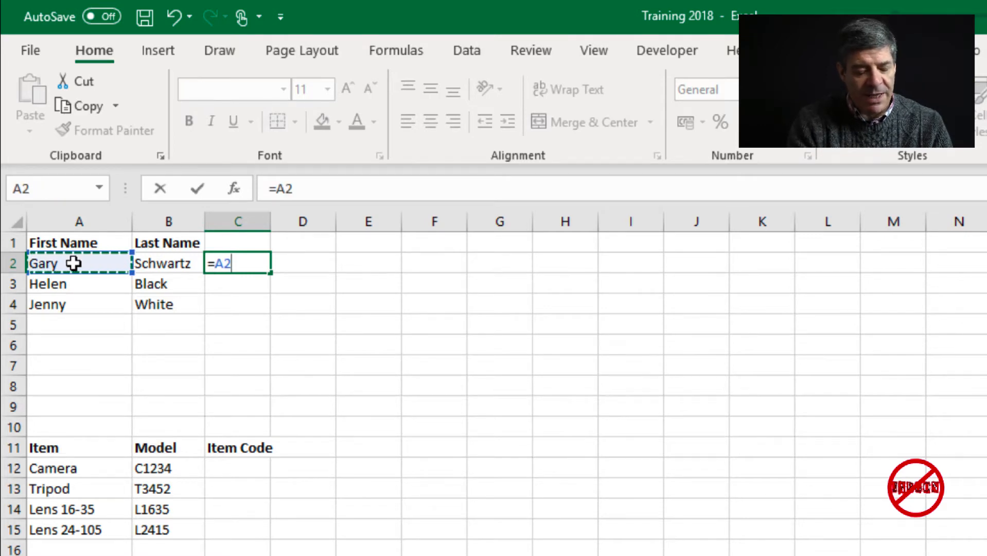
pyautogui.write('&')
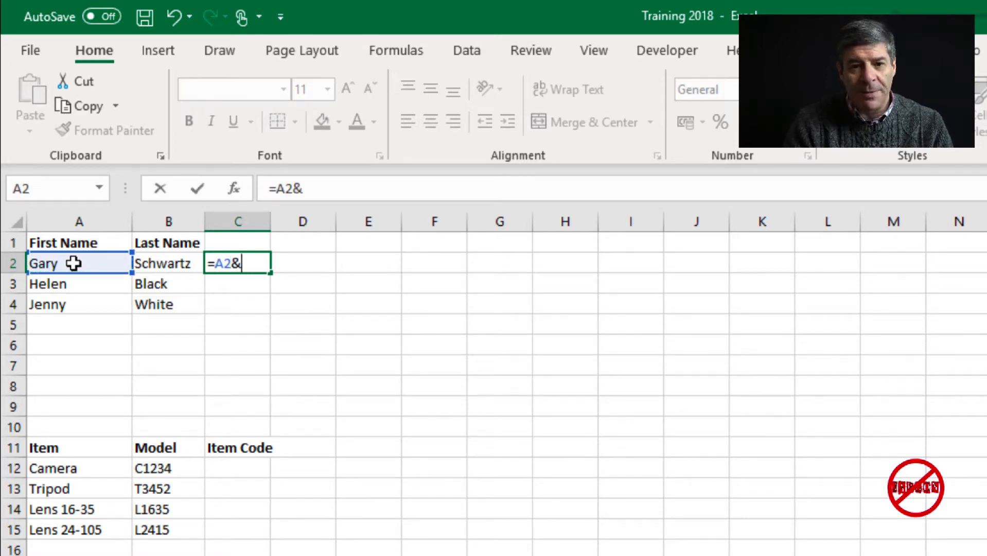
pyautogui.click(186, 262)
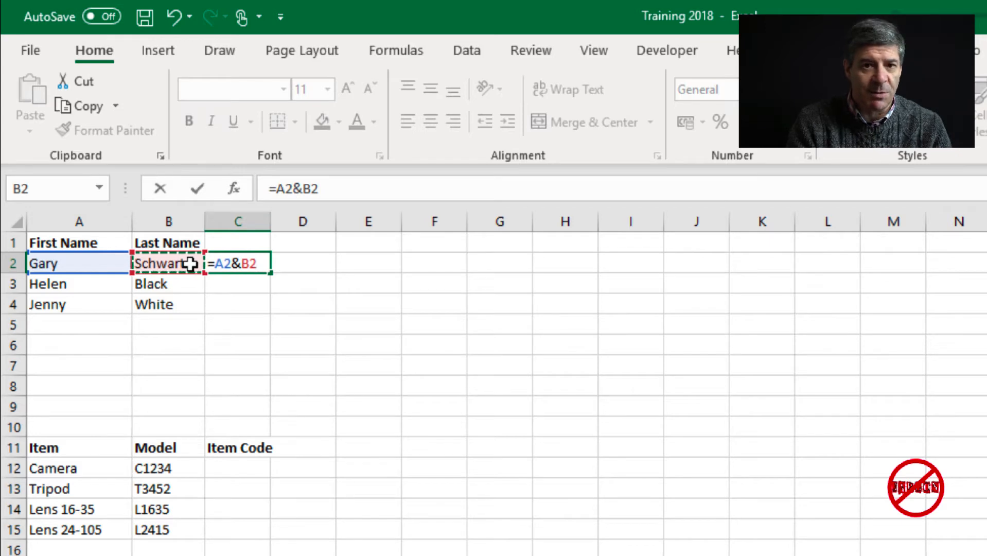
pyautogui.press('Return')
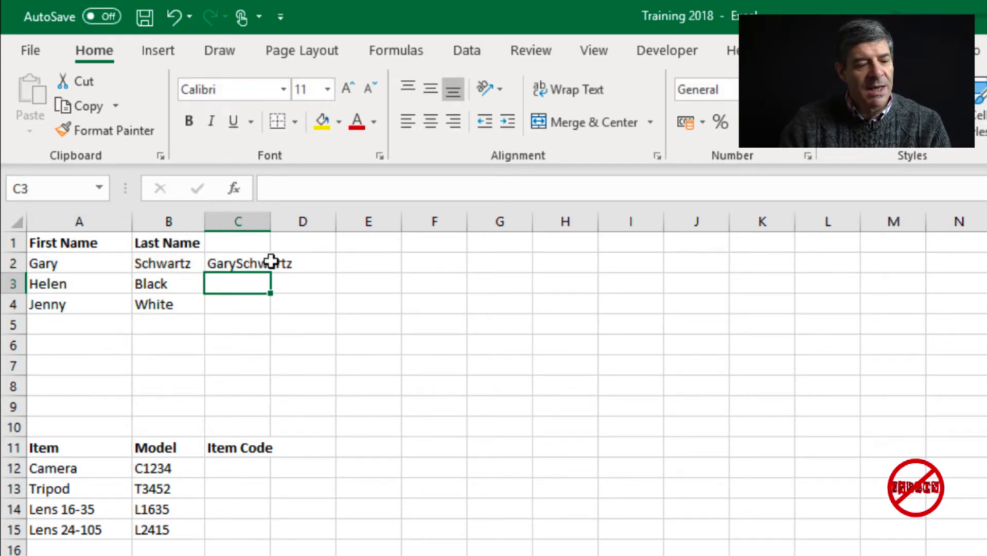
# - Change the C2 formula to =A2&" "&B2 so a space separates the names
pyautogui.click(251, 259)
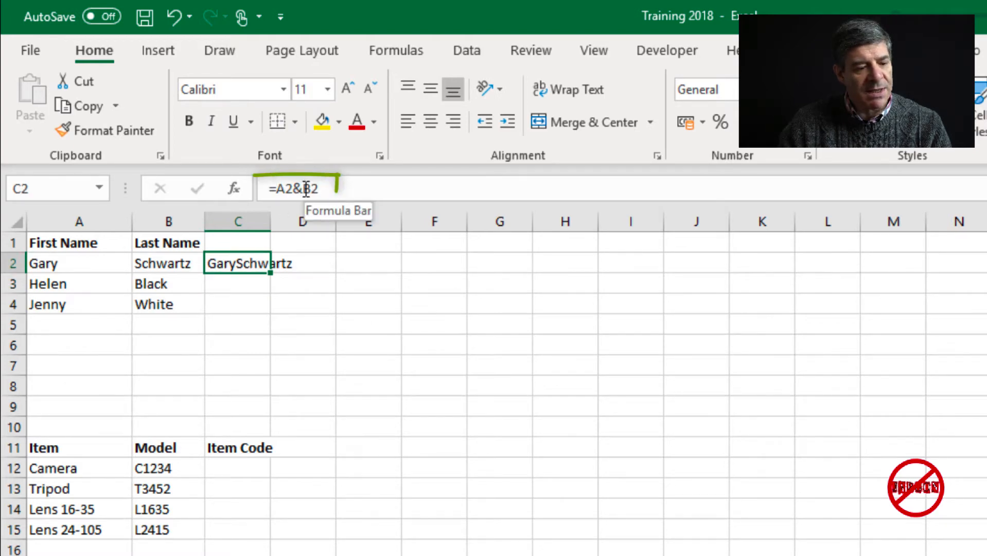
pyautogui.click(307, 190)
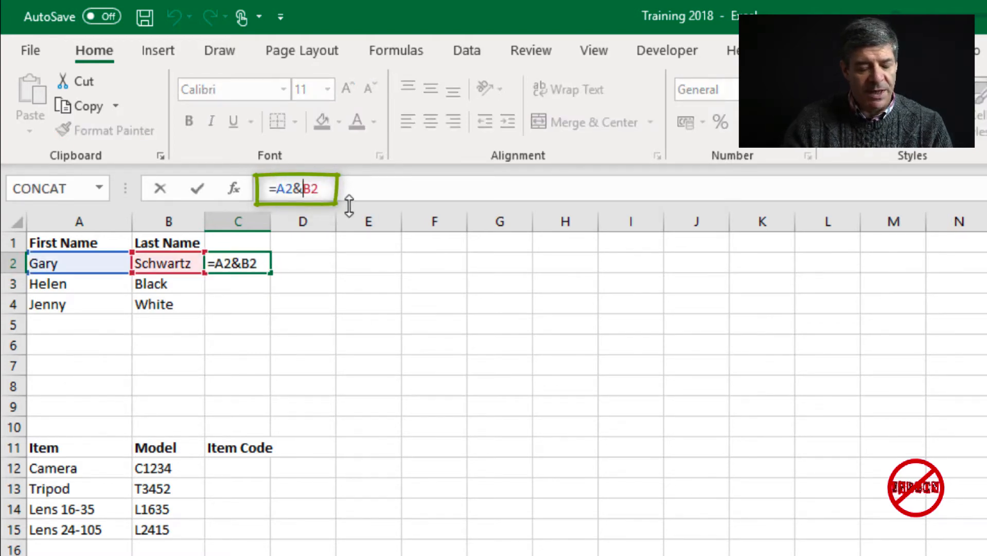
pyautogui.write('" ')
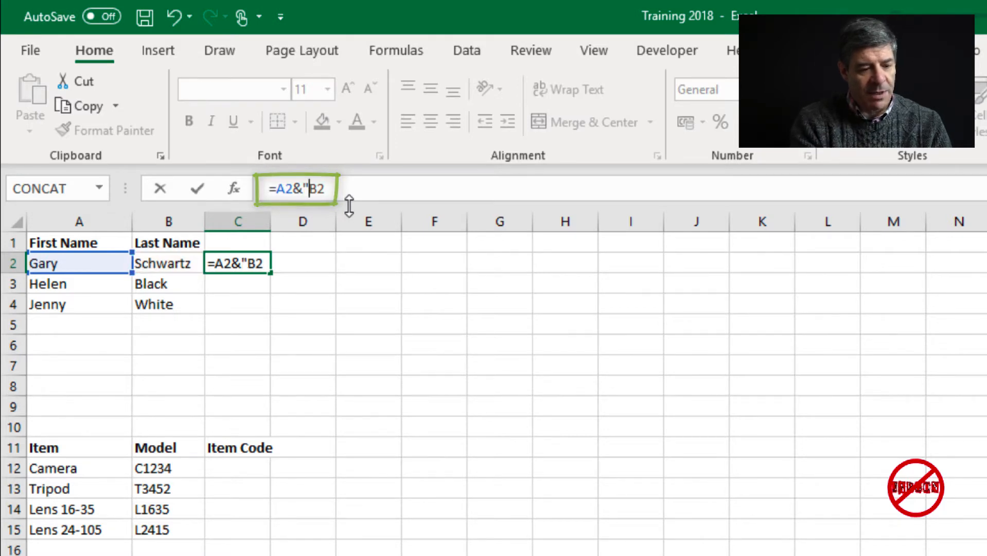
pyautogui.write('"')
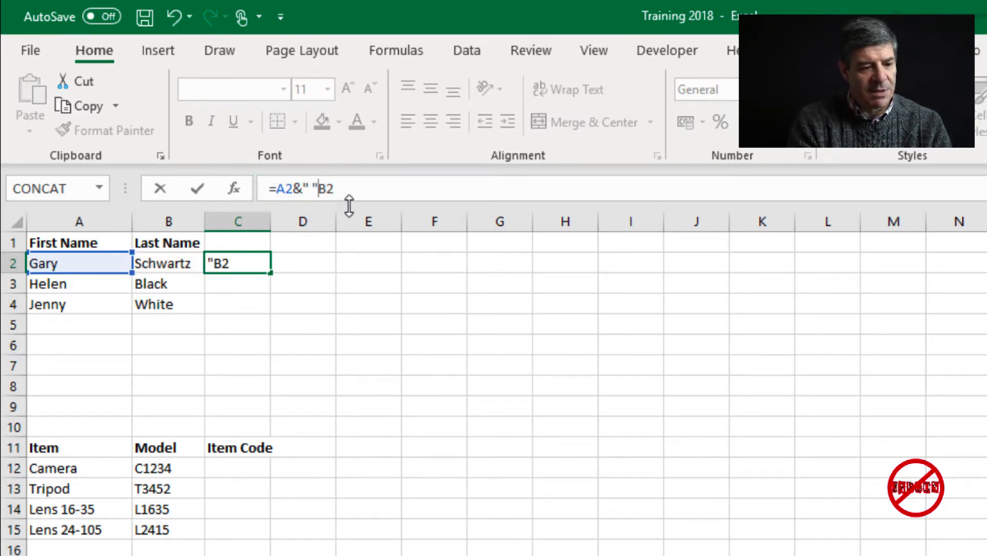
pyautogui.write('&')
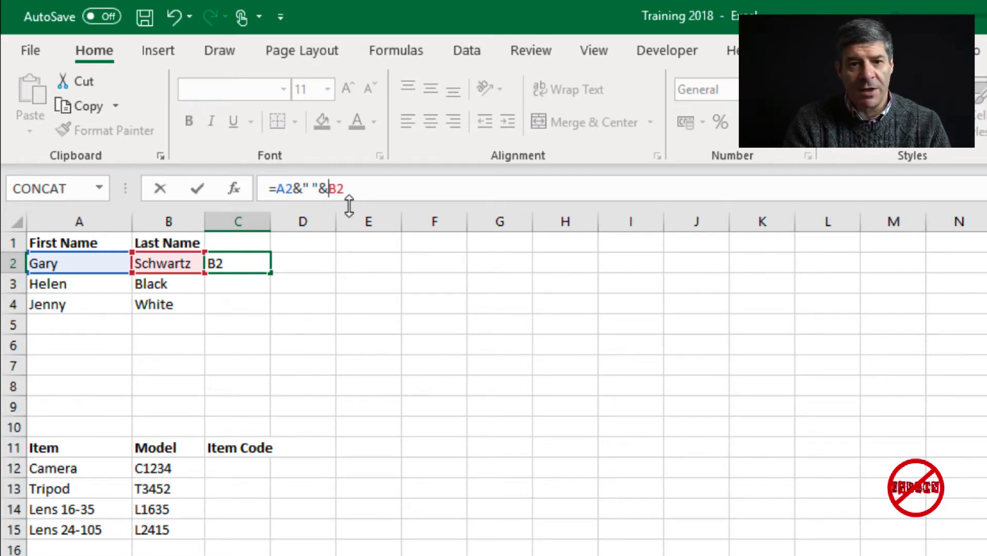
pyautogui.press('Return')
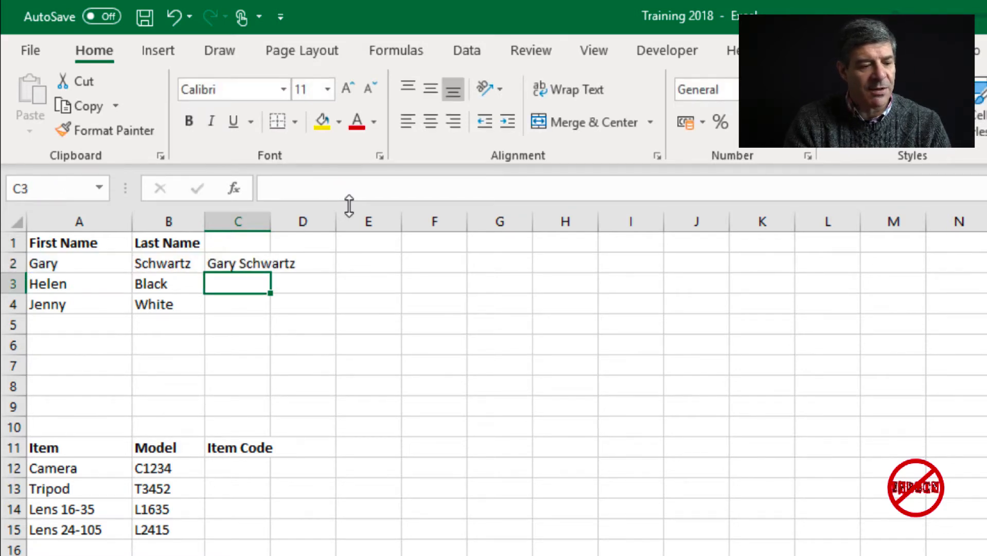
# - Change the C2 separator to a spaced hyphen, making =A2&" - "&B2
pyautogui.click(234, 263)
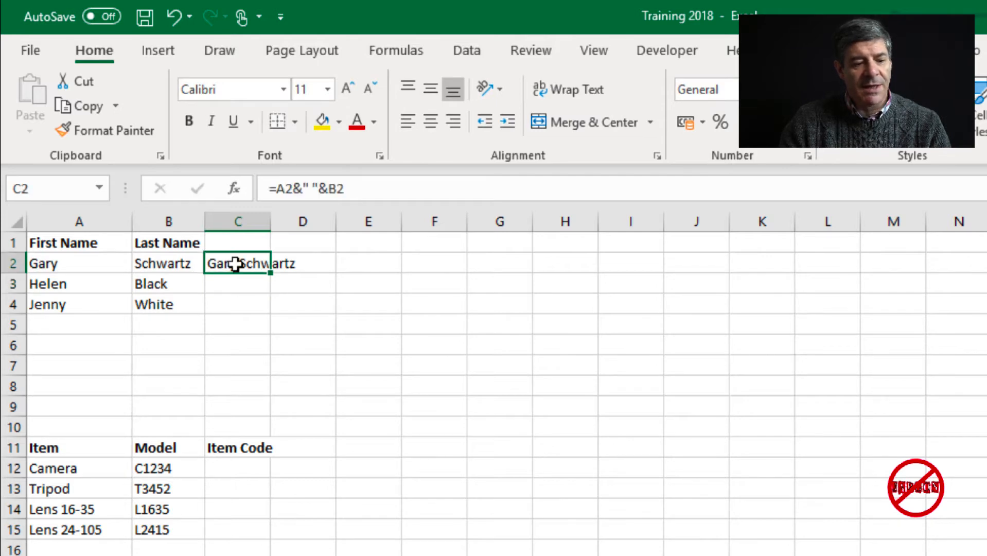
pyautogui.click(309, 190)
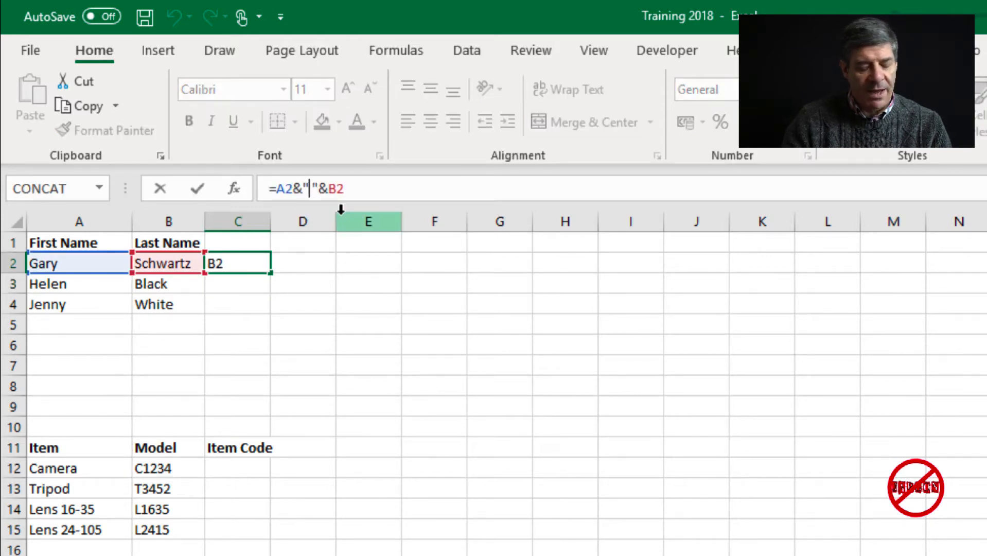
pyautogui.press('BackSpace')
pyautogui.write('-')
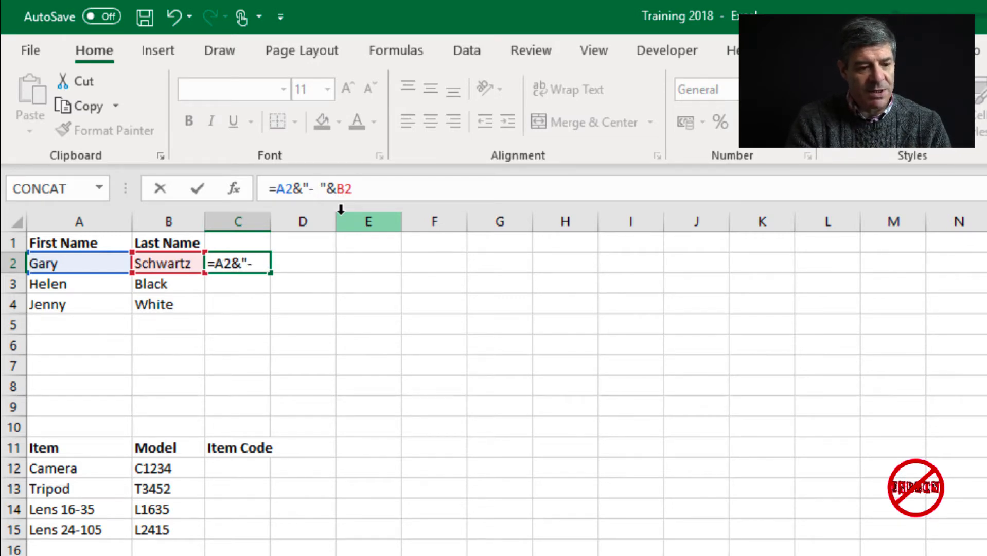
pyautogui.press('Return')
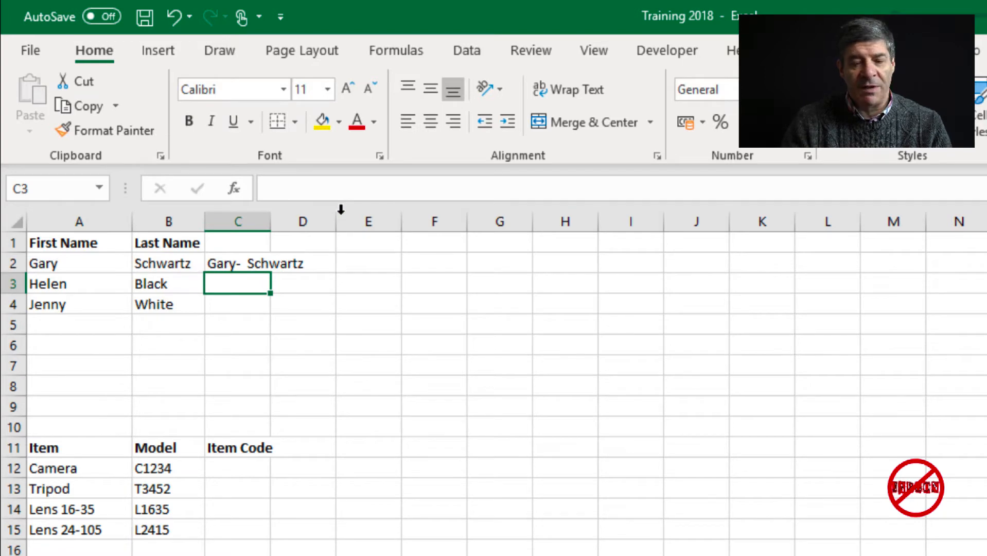
pyautogui.click(240, 263)
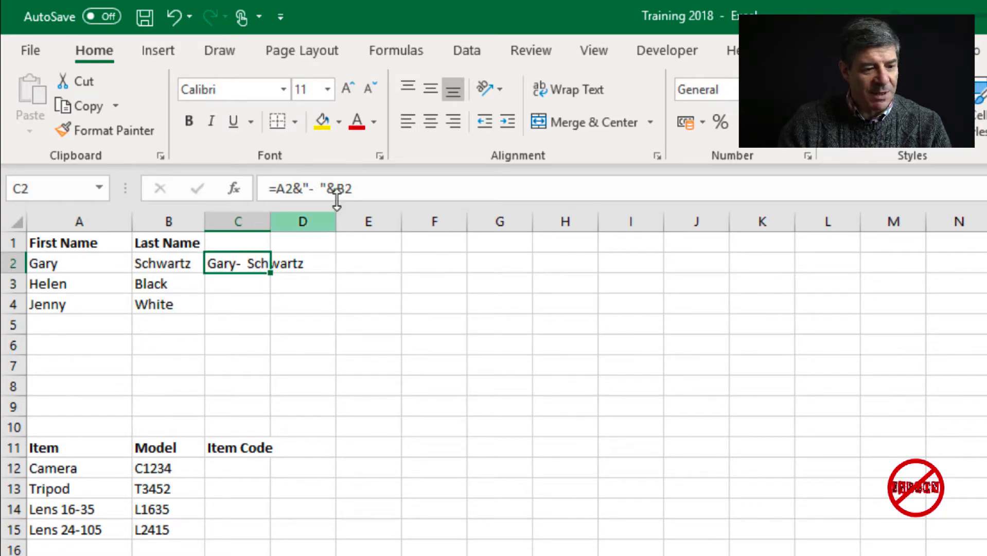
pyautogui.click(308, 189)
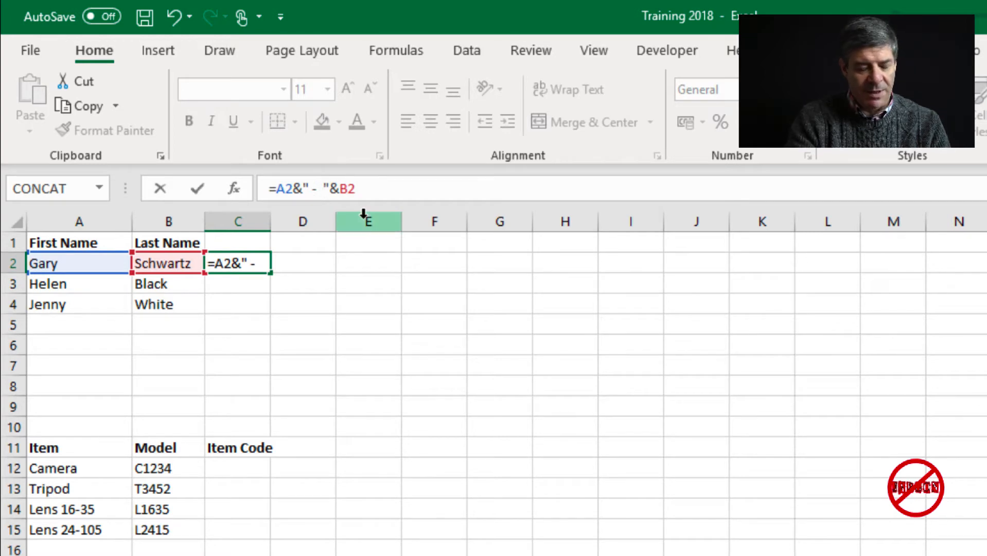
pyautogui.press('Right')
pyautogui.press('Right')
pyautogui.press('Return')
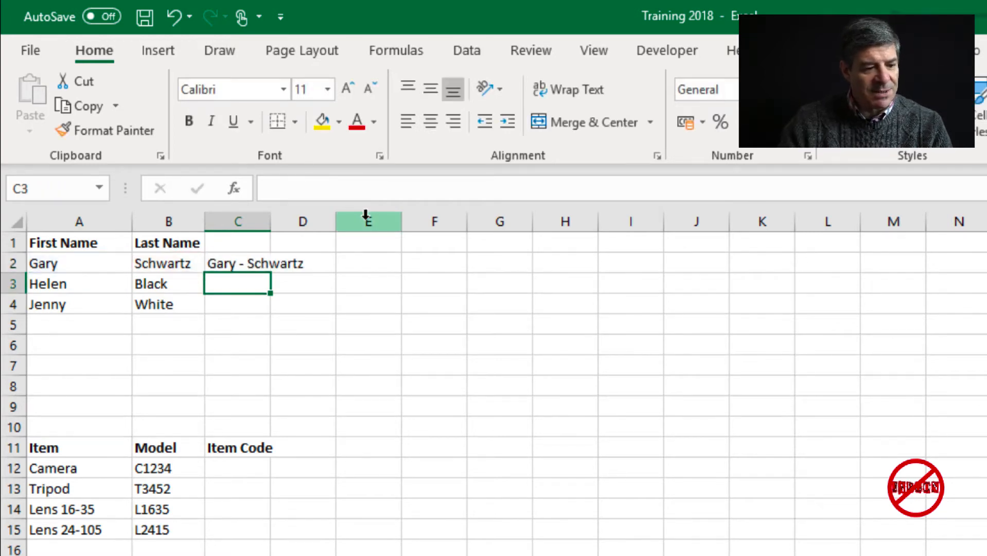
# - Fill the C2 formula down to C4 for Helen Black and Jenny White
pyautogui.click(240, 261)
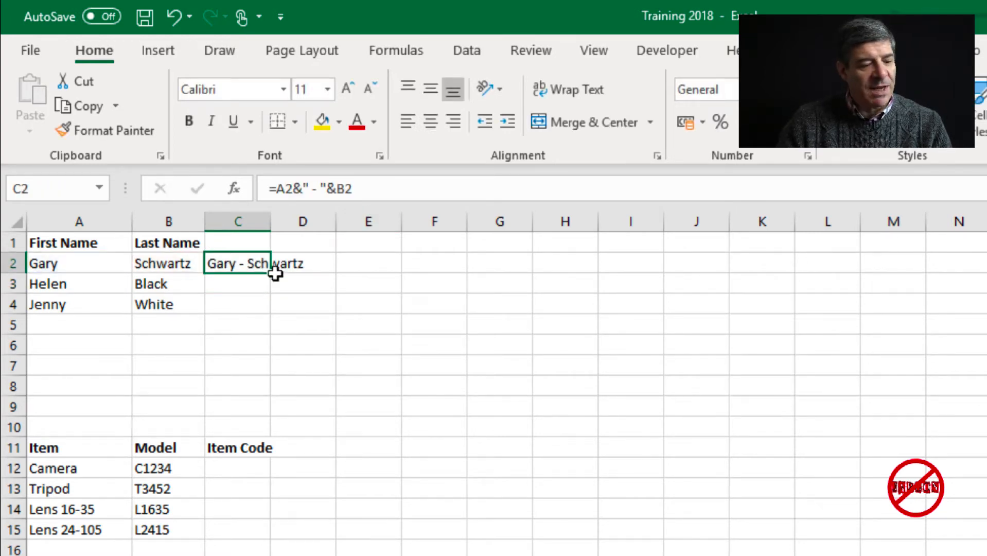
pyautogui.moveTo(271, 274); pyautogui.dragTo(273, 318)
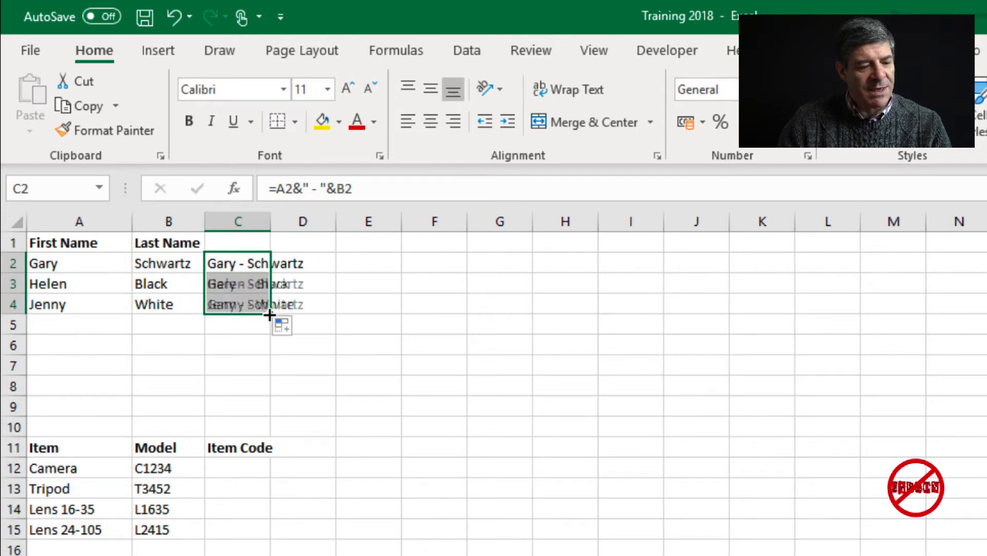
pyautogui.click(258, 286)
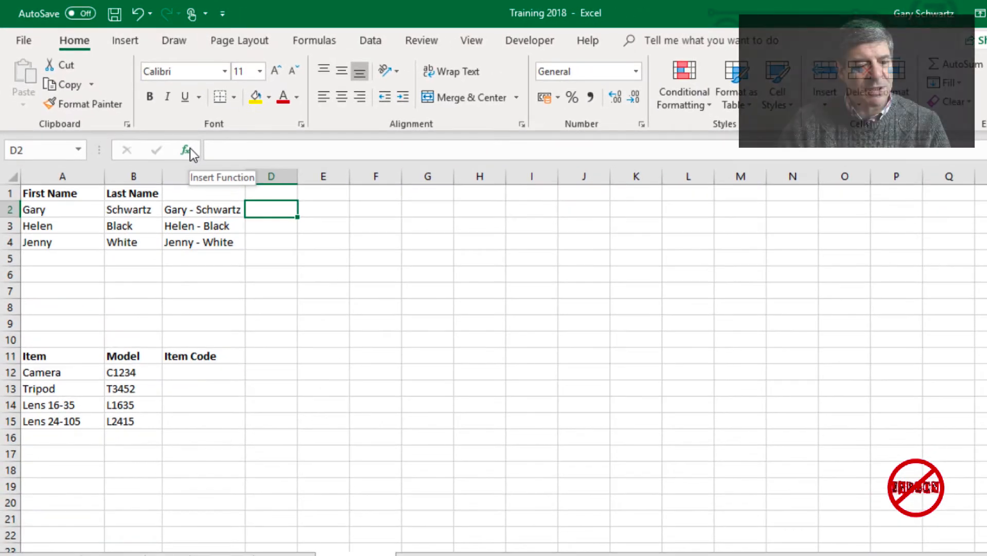
# - Search the function list for 'concatenate' and insert CONCATENATE into D2
pyautogui.click(189, 149)
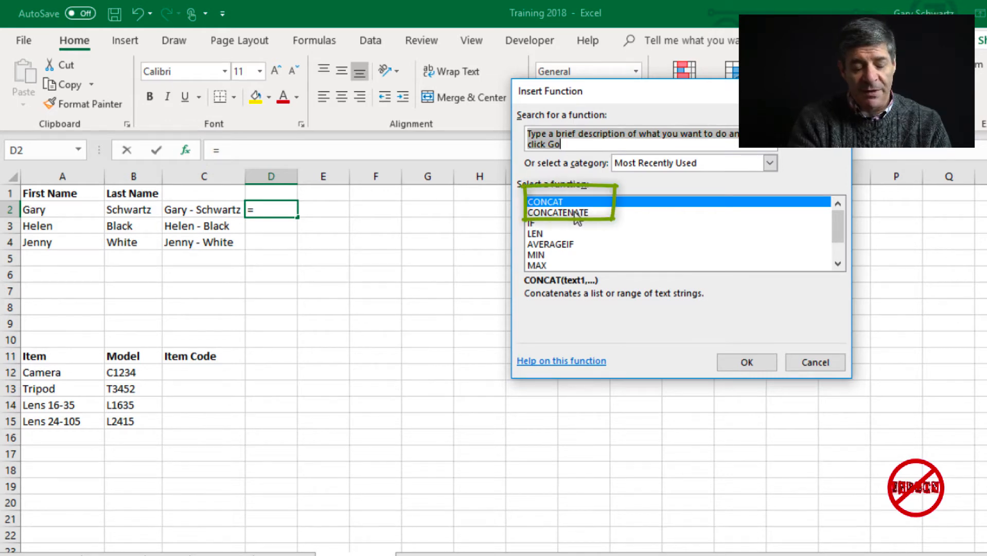
pyautogui.write('con')
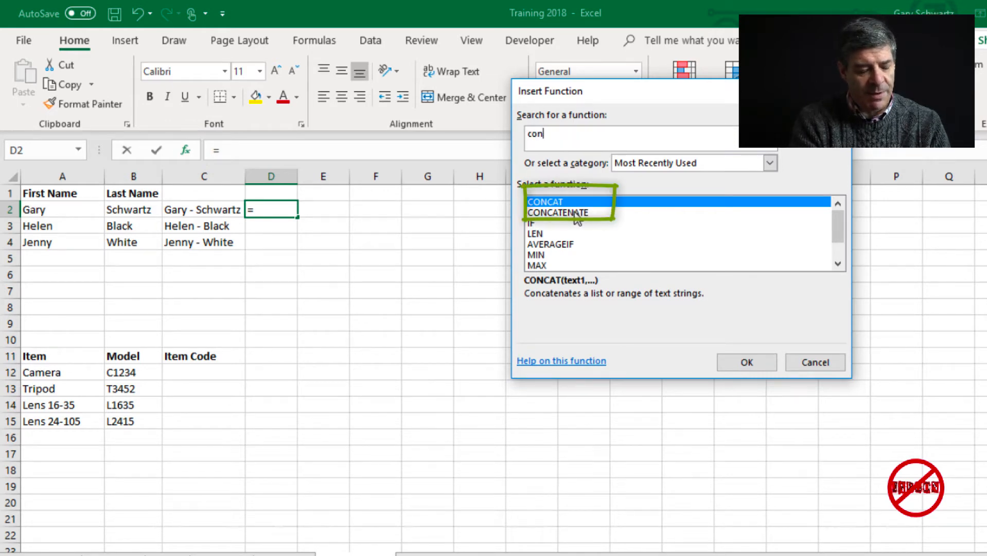
pyautogui.write('catebat')
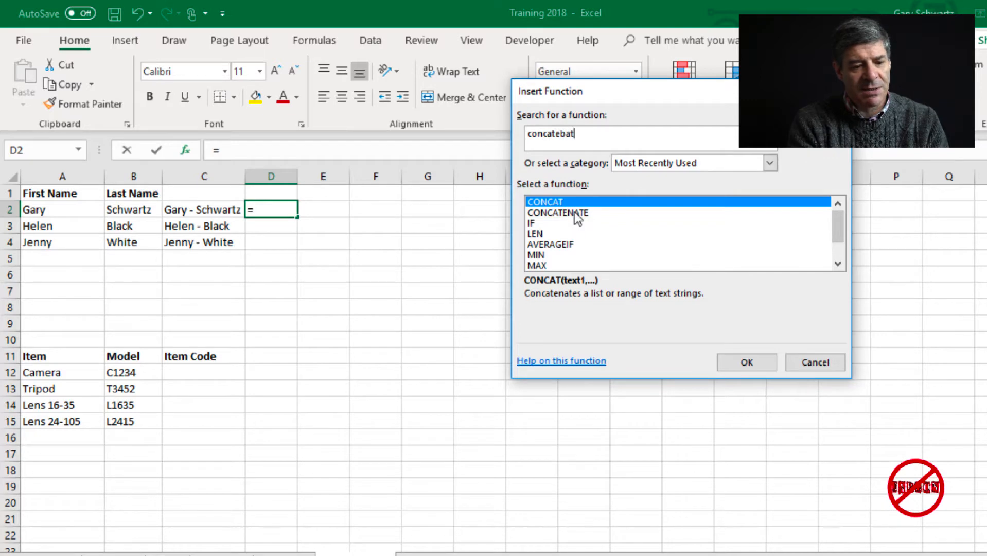
pyautogui.press('BackSpace')
pyautogui.press('BackSpace')
pyautogui.press('BackSpace')
pyautogui.write('nate')
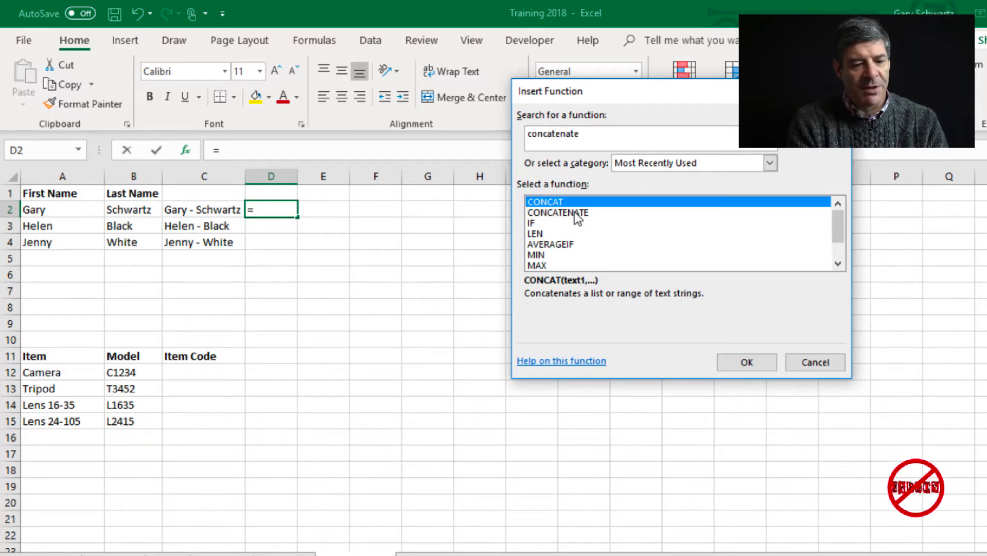
pyautogui.press('Return')
pyautogui.click(567, 213)
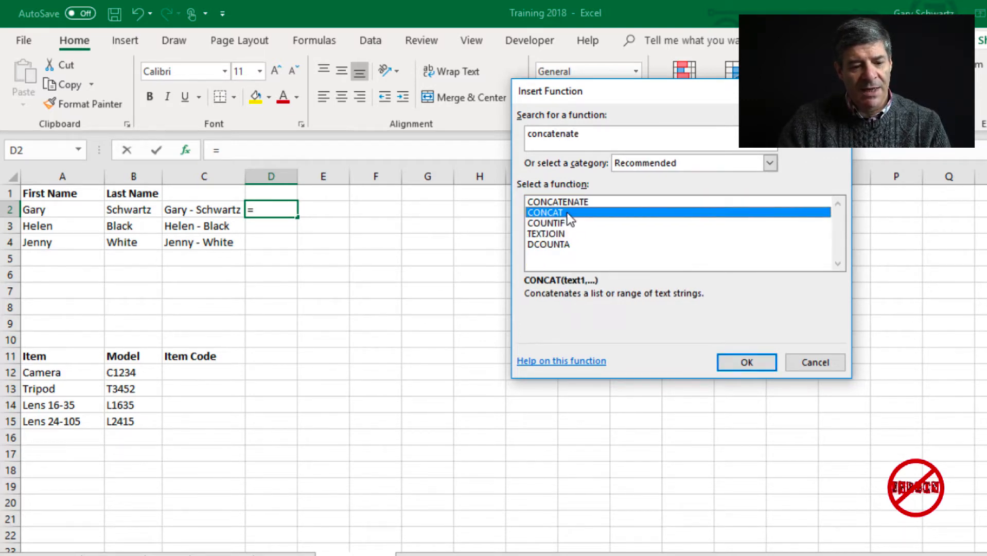
pyautogui.click(581, 203)
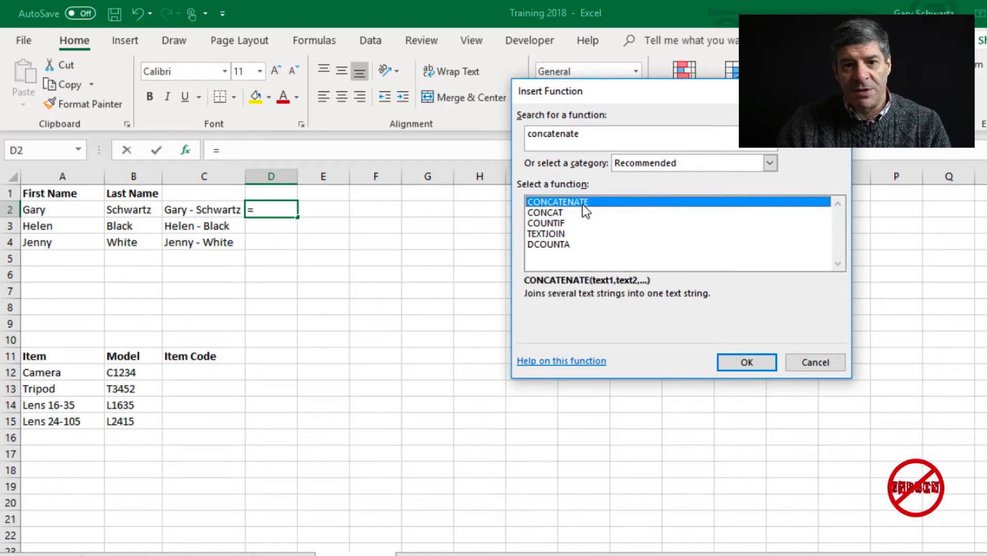
pyautogui.click(747, 362)
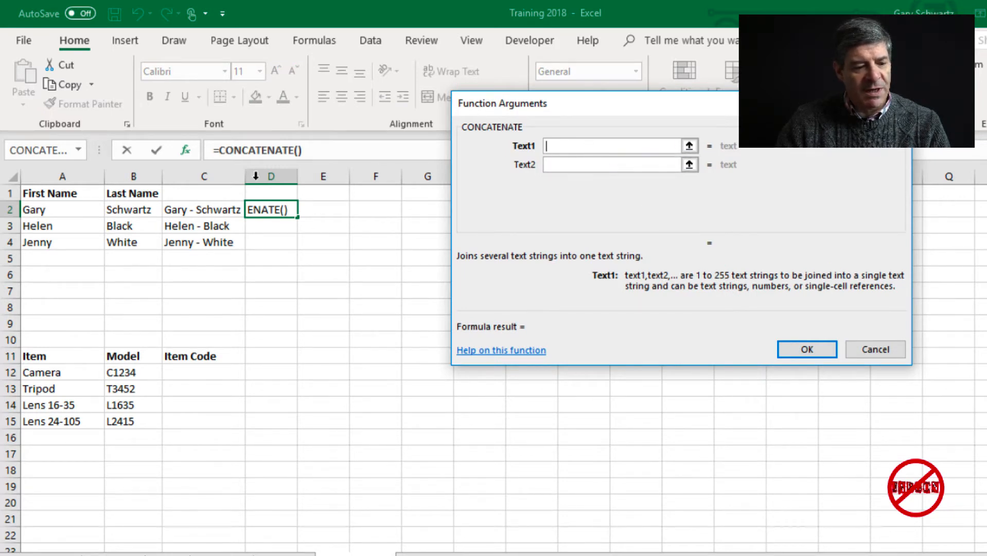
# - Complete =CONCATENATE(A2," ",B2) in D2 using the function arguments
pyautogui.click(54, 209)
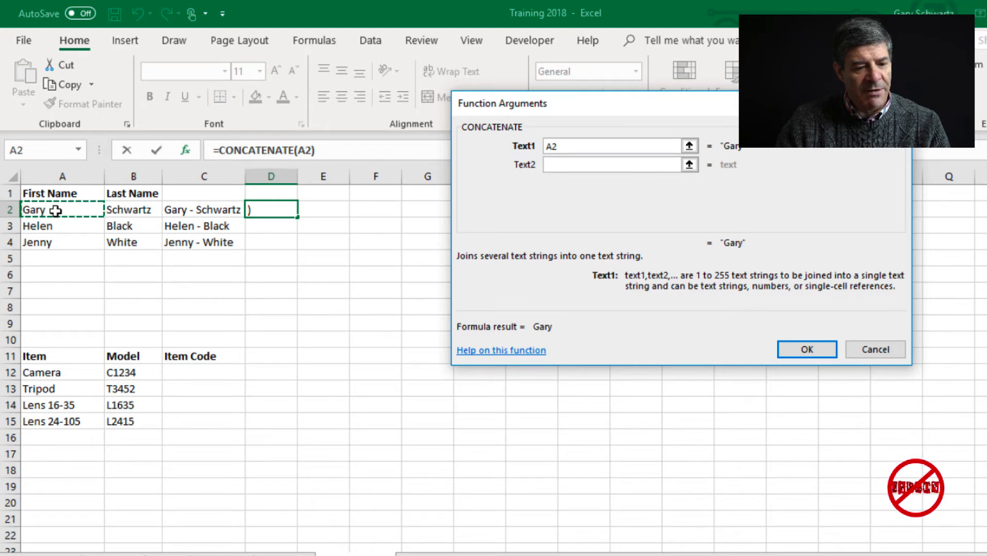
pyautogui.click(576, 164)
pyautogui.click(576, 163)
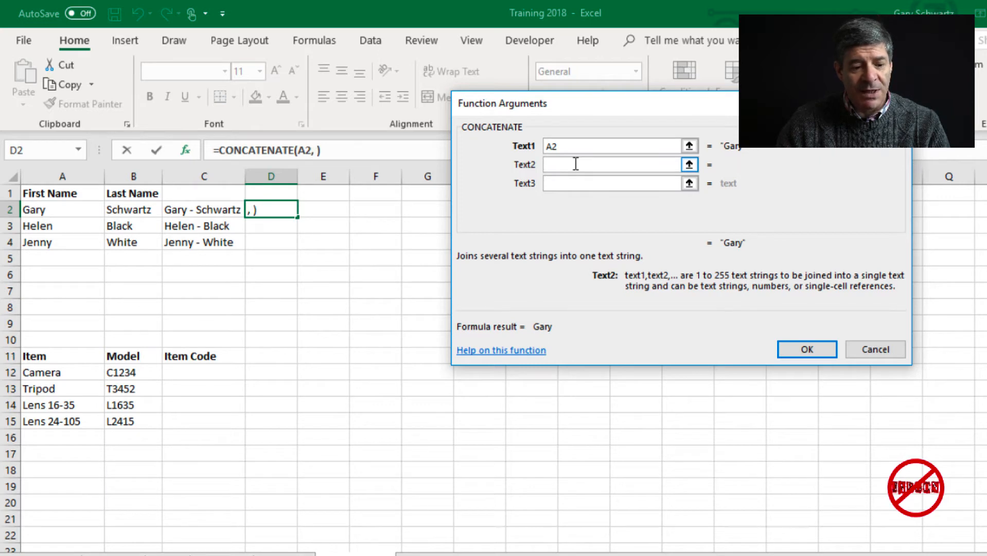
pyautogui.click(568, 183)
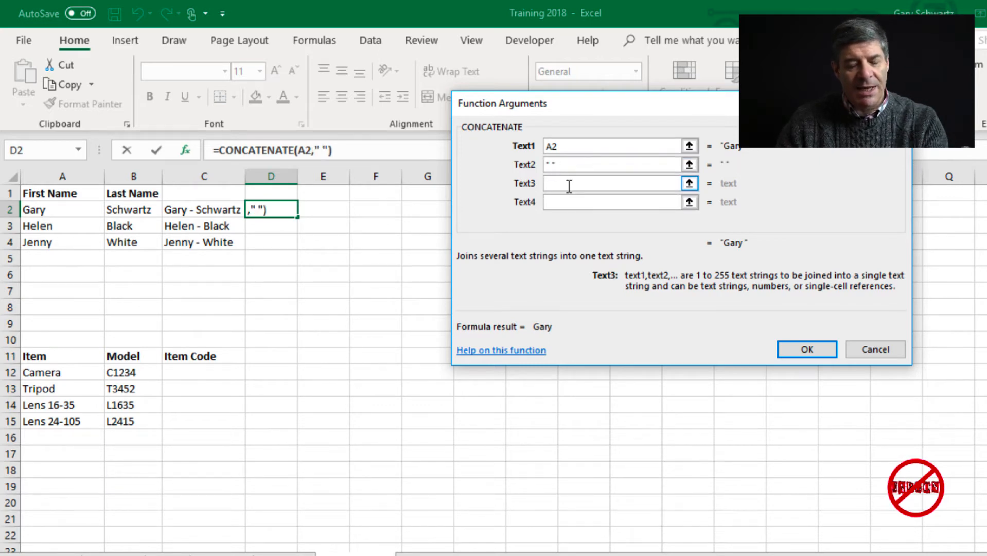
pyautogui.click(147, 212)
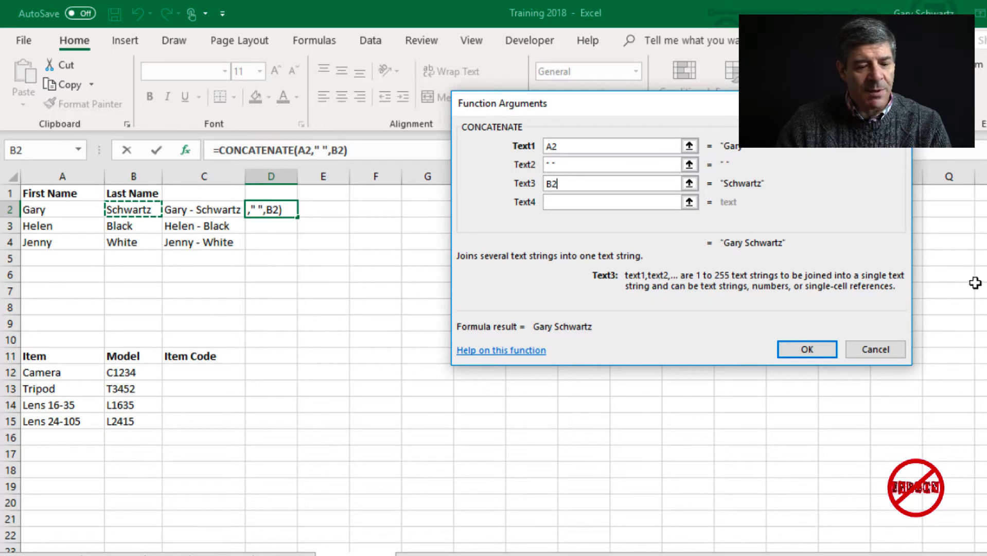
pyautogui.click(806, 350)
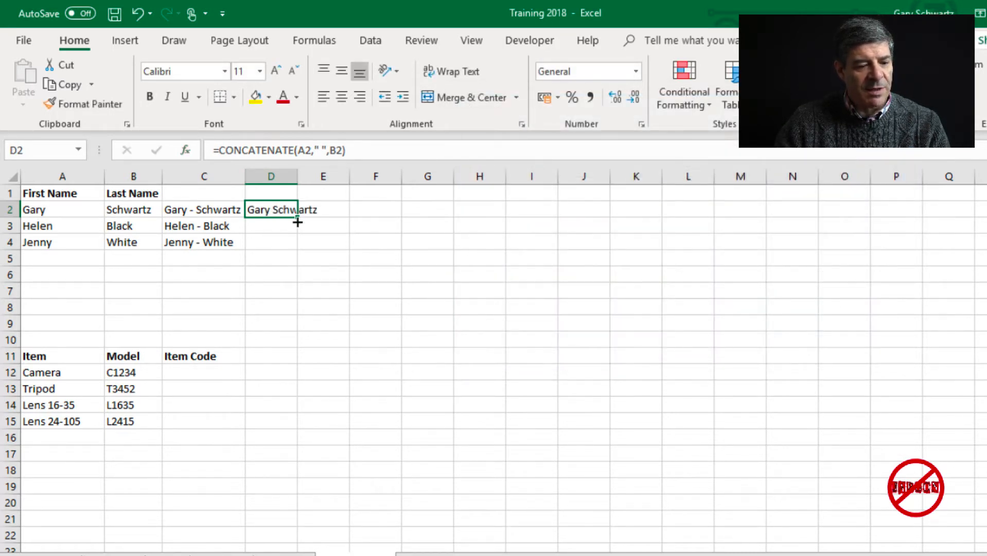
# - Fill the D2 formula down to D4 and widen column D to fit the names
pyautogui.moveTo(297, 222); pyautogui.dragTo(297, 254)
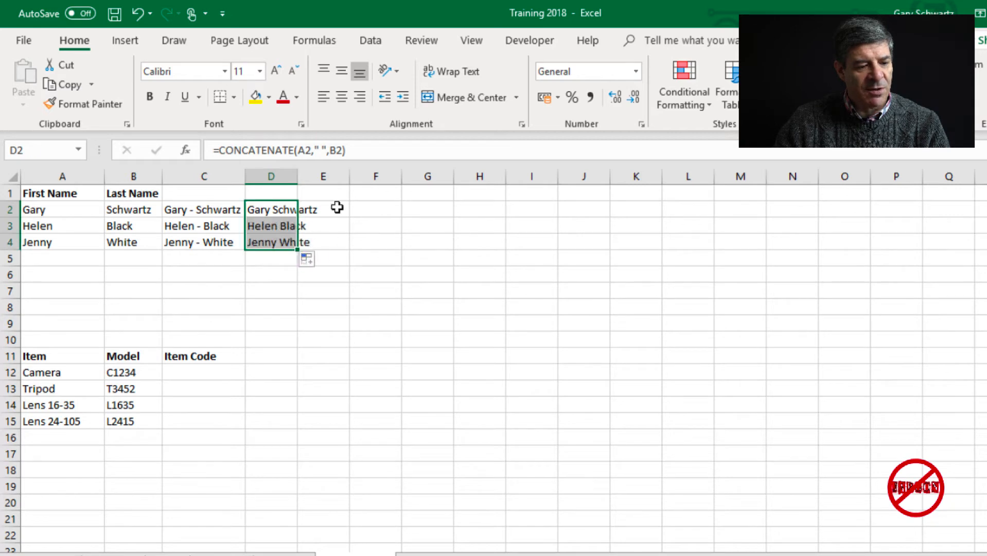
pyautogui.click(337, 206)
pyautogui.moveTo(297, 176); pyautogui.dragTo(325, 176)
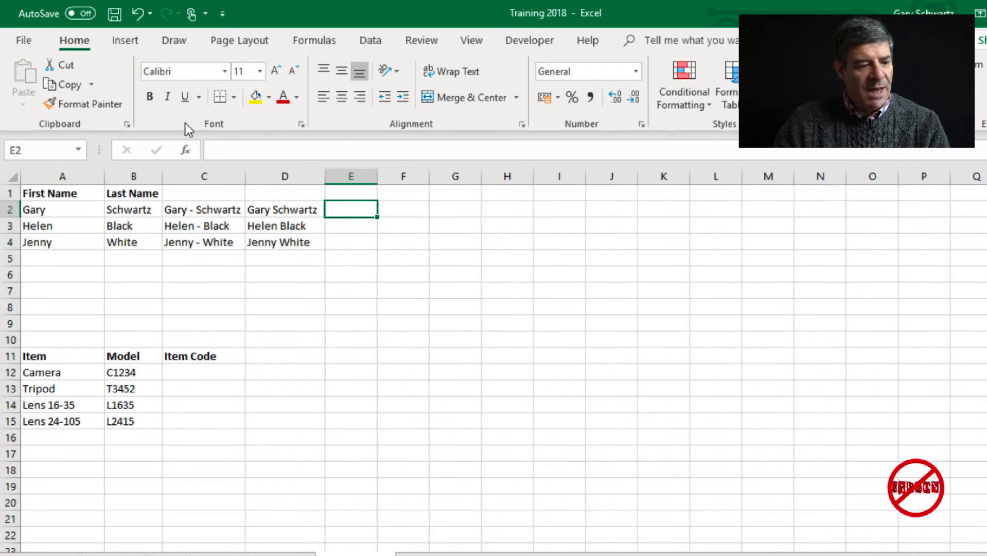
# - Enter =CONCAT(B2,", ",A2) in E2 through the CONCAT arguments window
pyautogui.click(190, 151)
pyautogui.click(596, 214)
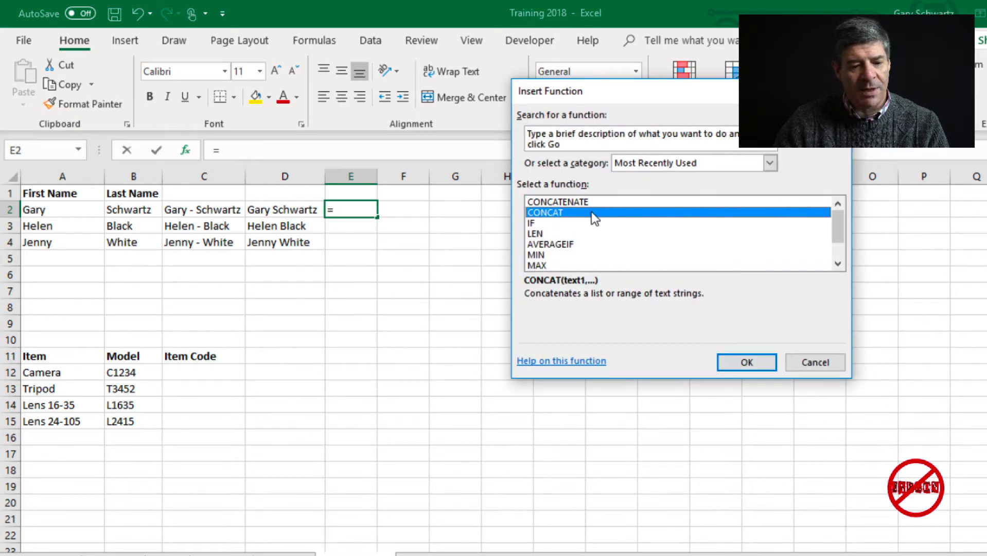
pyautogui.click(758, 361)
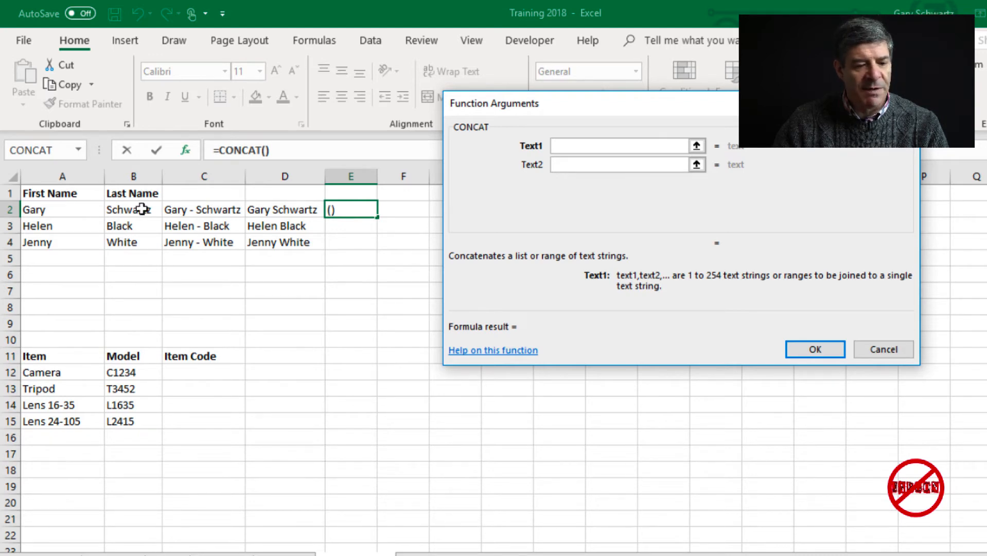
pyautogui.click(142, 209)
pyautogui.click(604, 164)
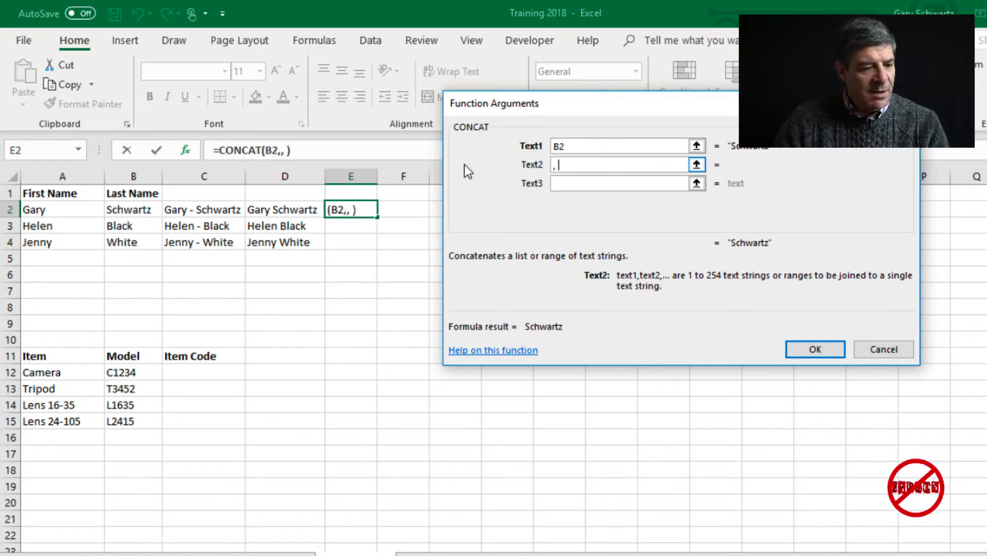
pyautogui.click(78, 204)
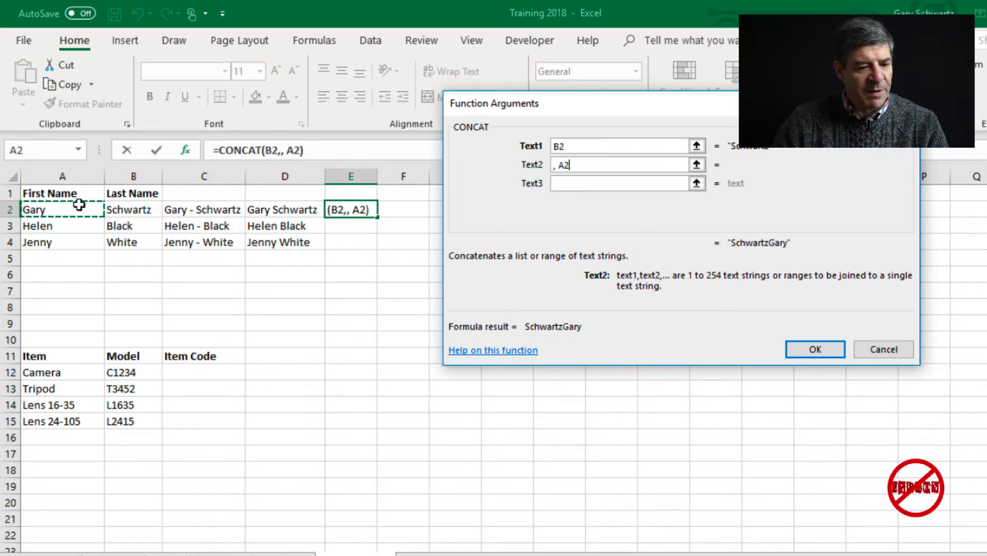
pyautogui.press('BackSpace')
pyautogui.press('BackSpace')
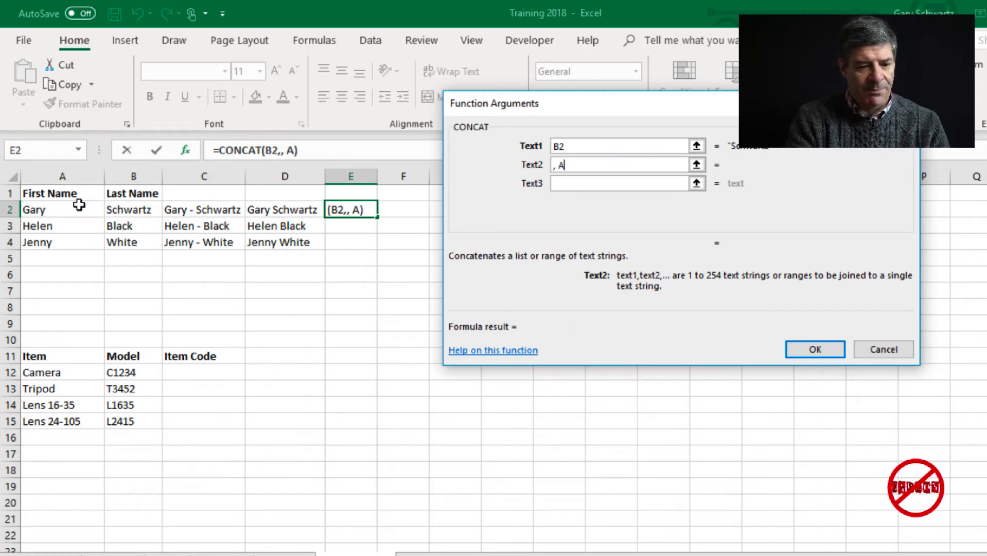
pyautogui.click(581, 184)
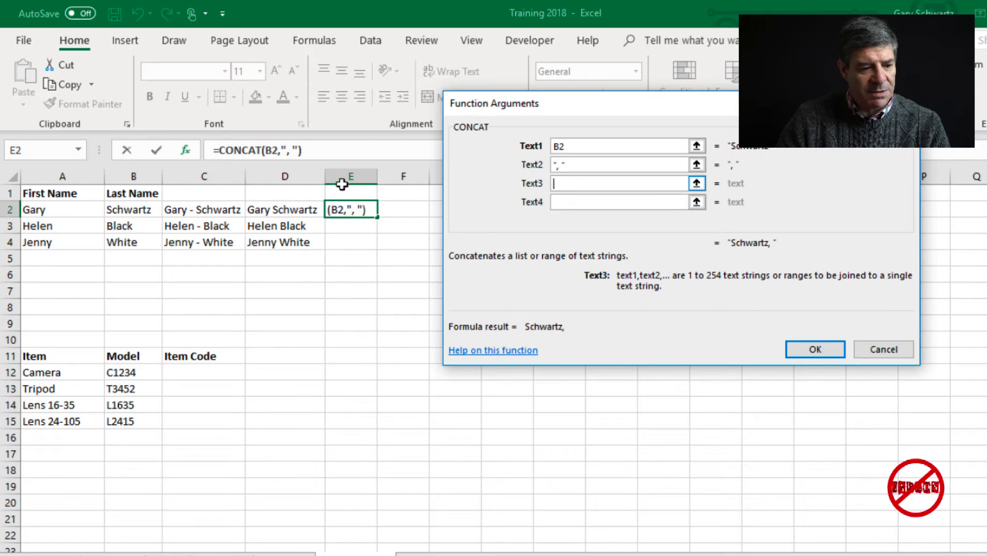
pyautogui.click(59, 211)
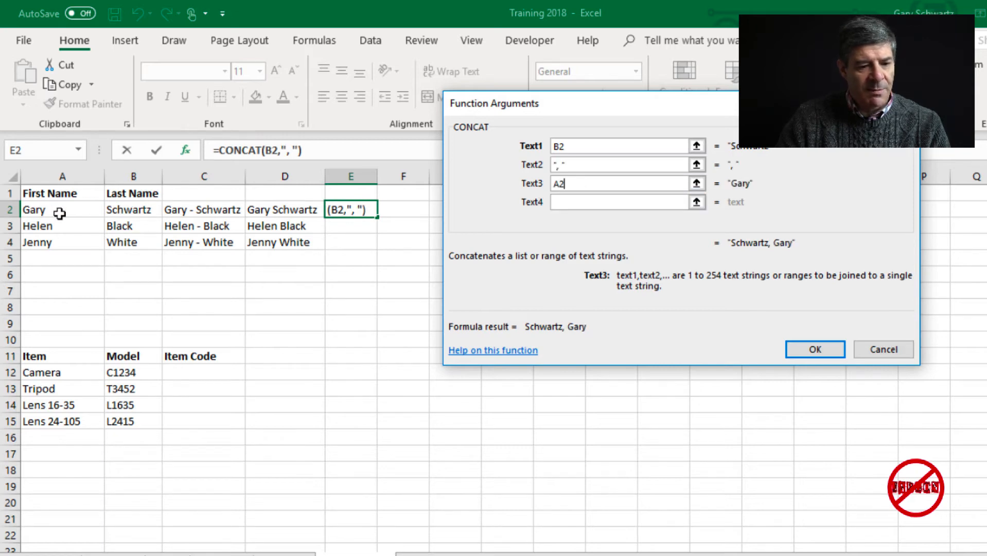
pyautogui.click(807, 349)
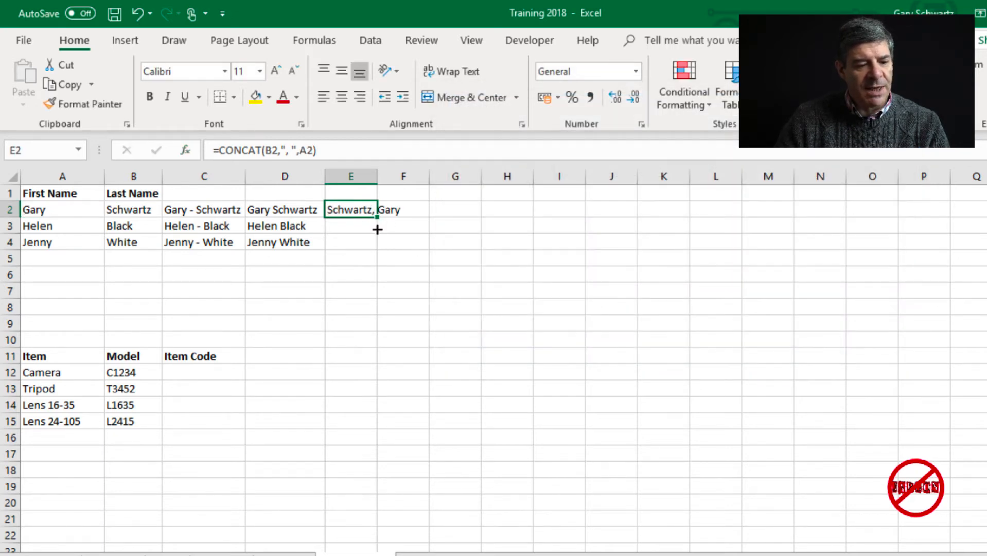
pyautogui.moveTo(377, 230); pyautogui.dragTo(380, 250)
pyautogui.click(465, 242)
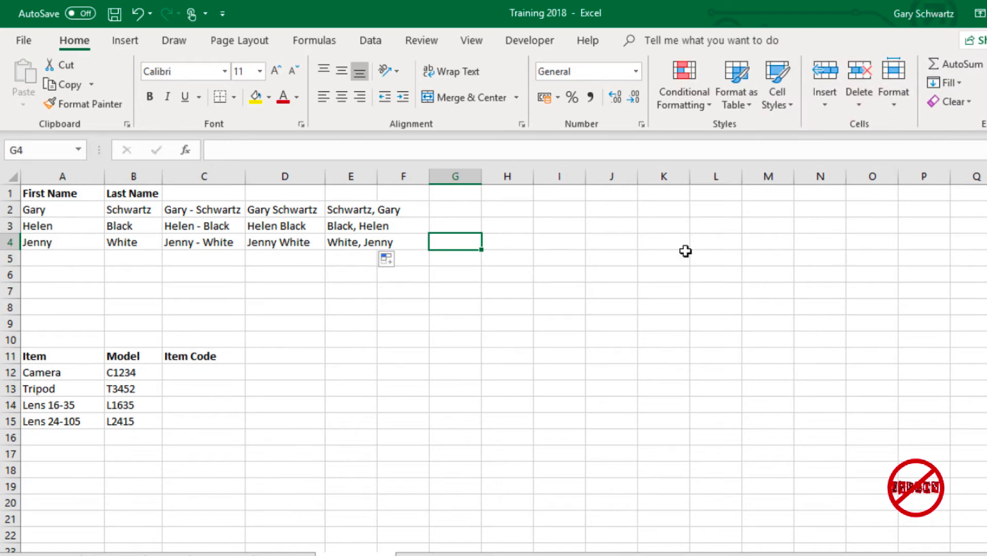
pyautogui.click(203, 374)
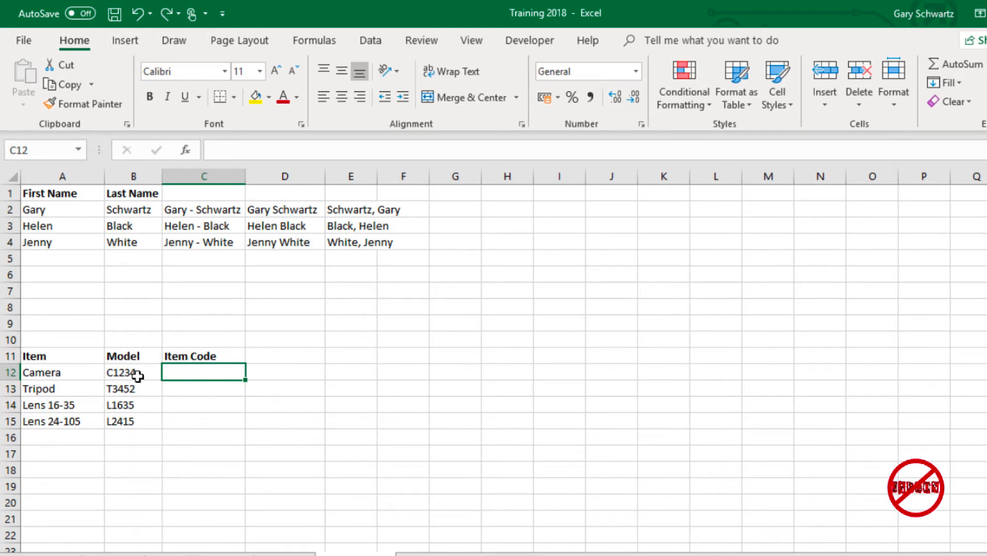
# - Retype the Model cells B12:B15 as 1234, 3456, 1635 and 2415
pyautogui.moveTo(137, 375); pyautogui.dragTo(141, 415)
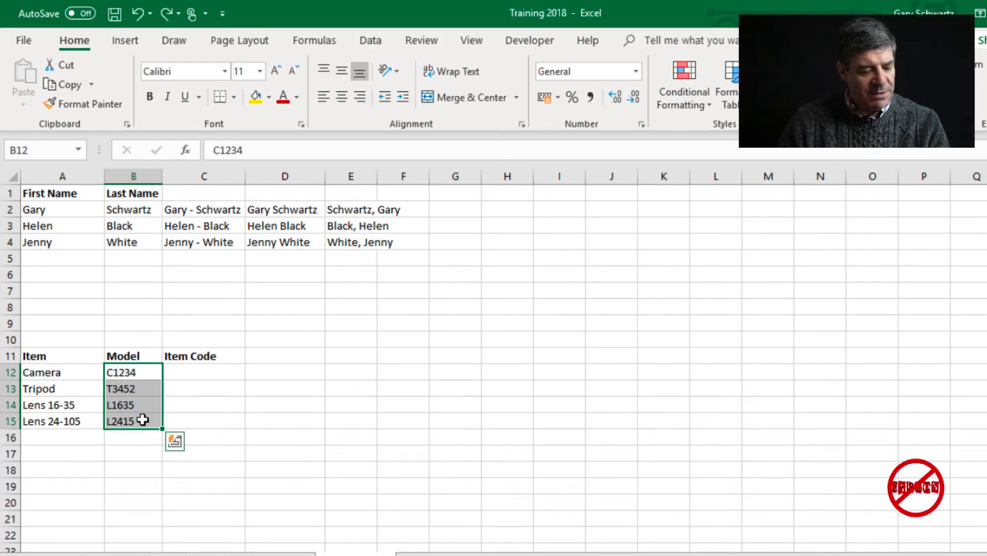
pyautogui.write('1234')
pyautogui.click(149, 394)
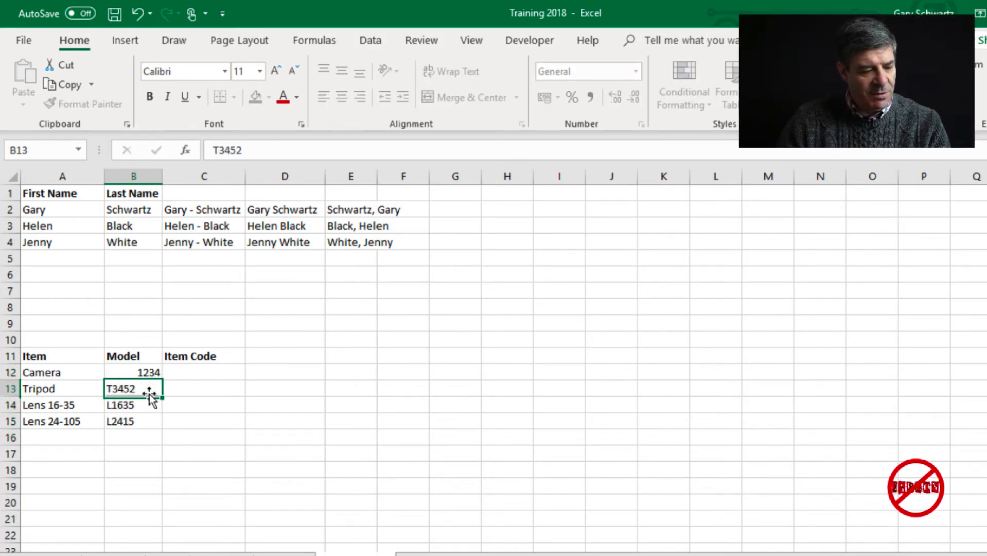
pyautogui.write('2')
pyautogui.press('BackSpace')
pyautogui.write('3456')
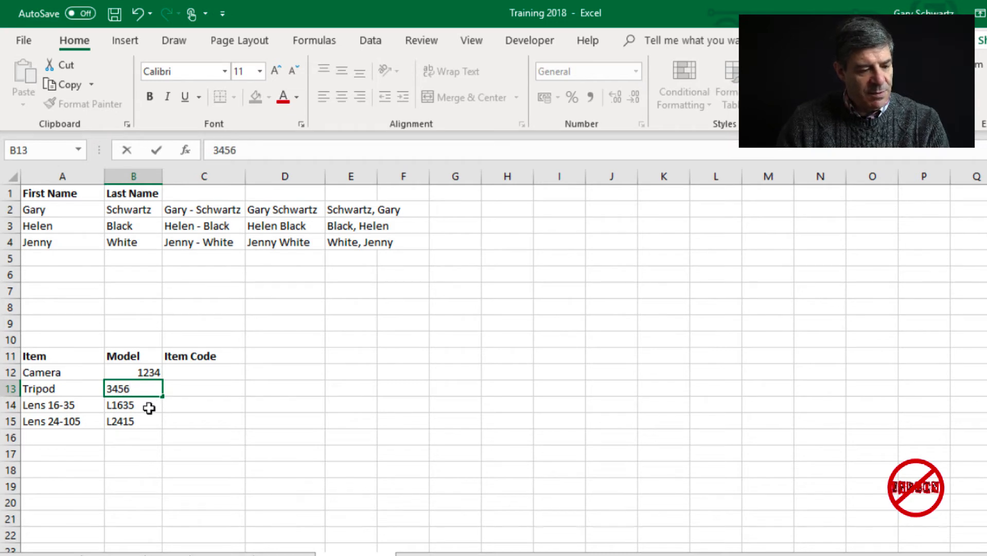
pyautogui.click(149, 408)
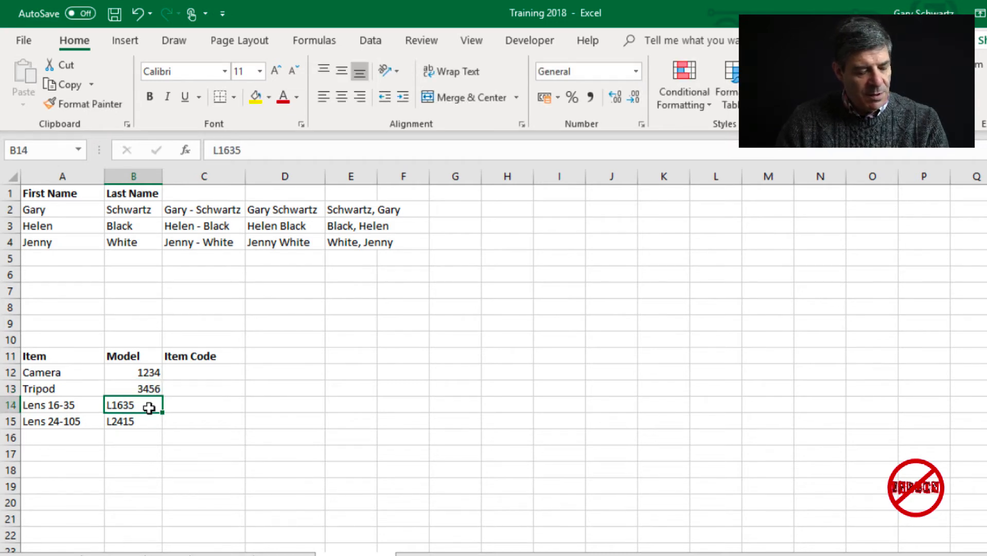
pyautogui.write('163')
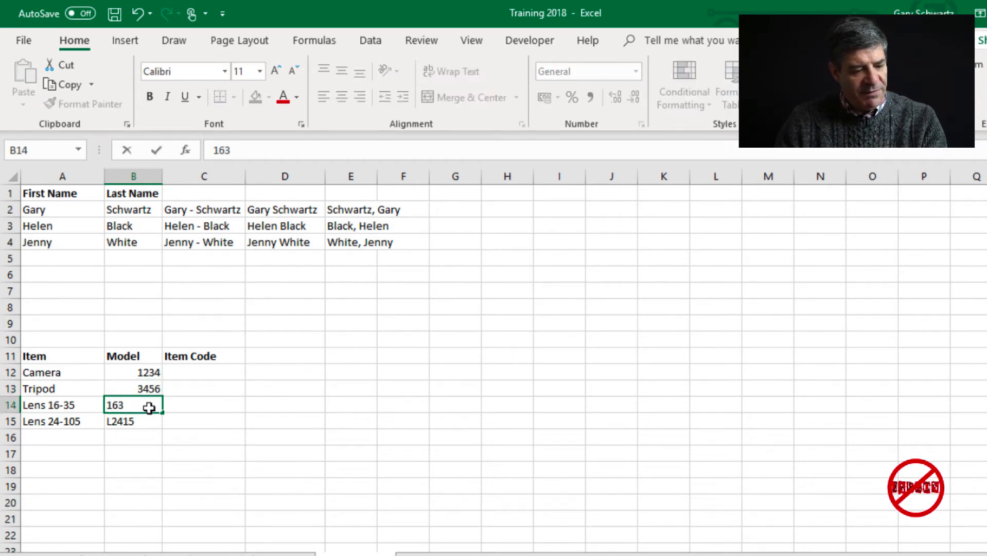
pyautogui.write('5')
pyautogui.click(144, 422)
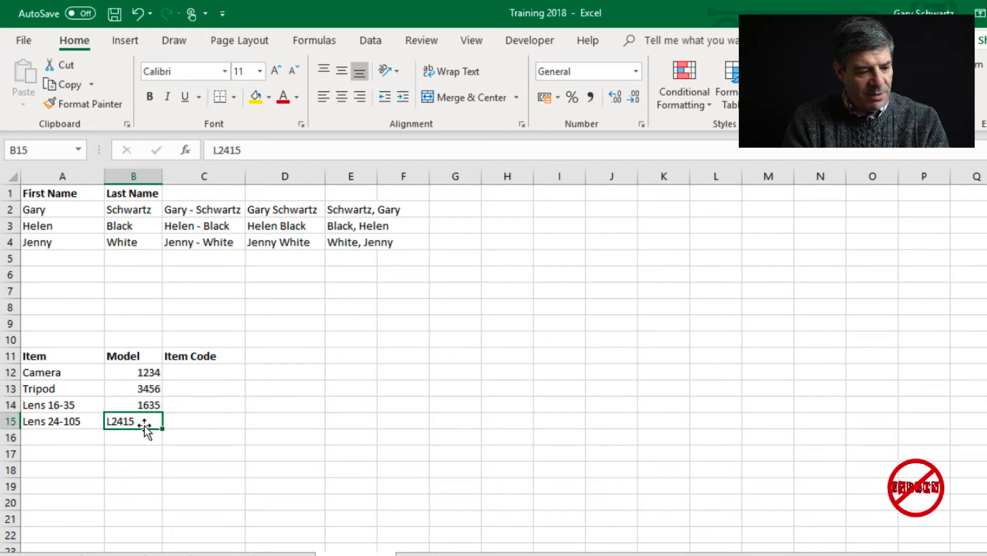
pyautogui.write('2415')
pyautogui.click(146, 432)
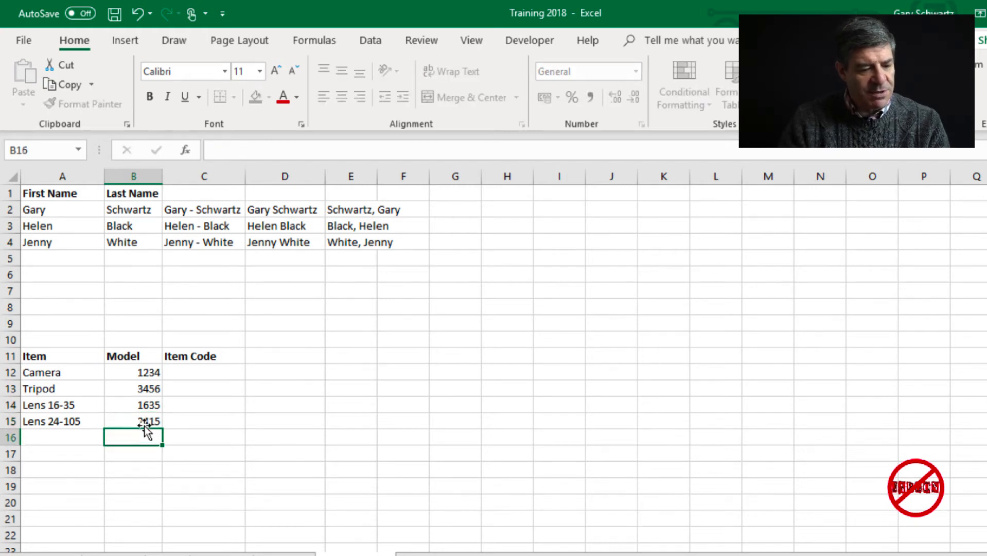
pyautogui.click(199, 370)
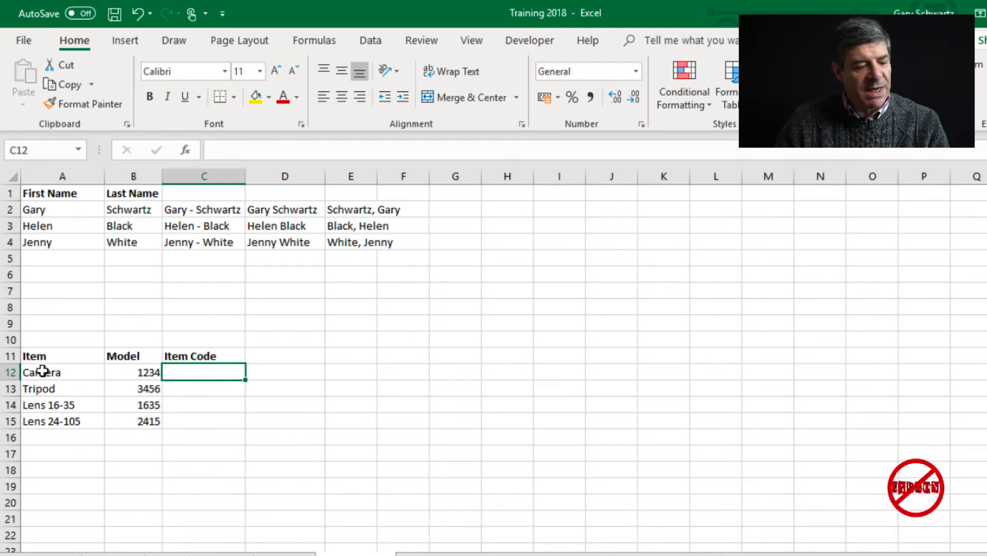
pyautogui.click(139, 374)
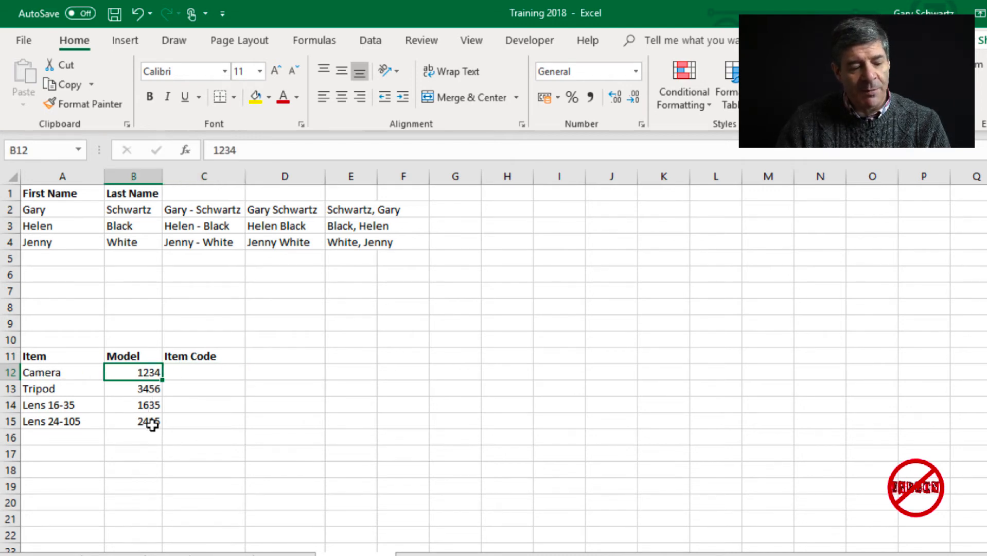
pyautogui.click(196, 372)
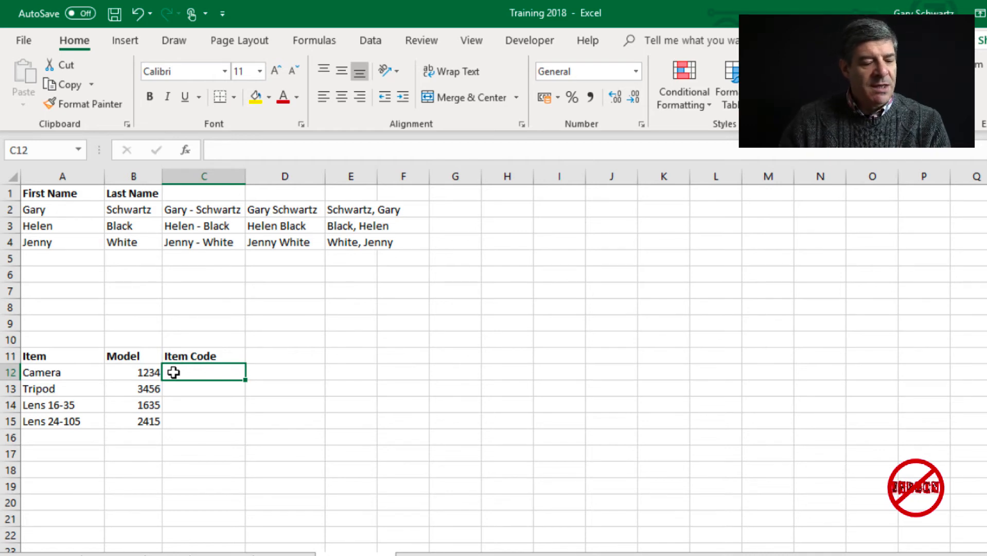
# - Enter =CONCAT(LEFT(A12,1),B12) in C12 to produce the Camera code C1234
pyautogui.click(186, 150)
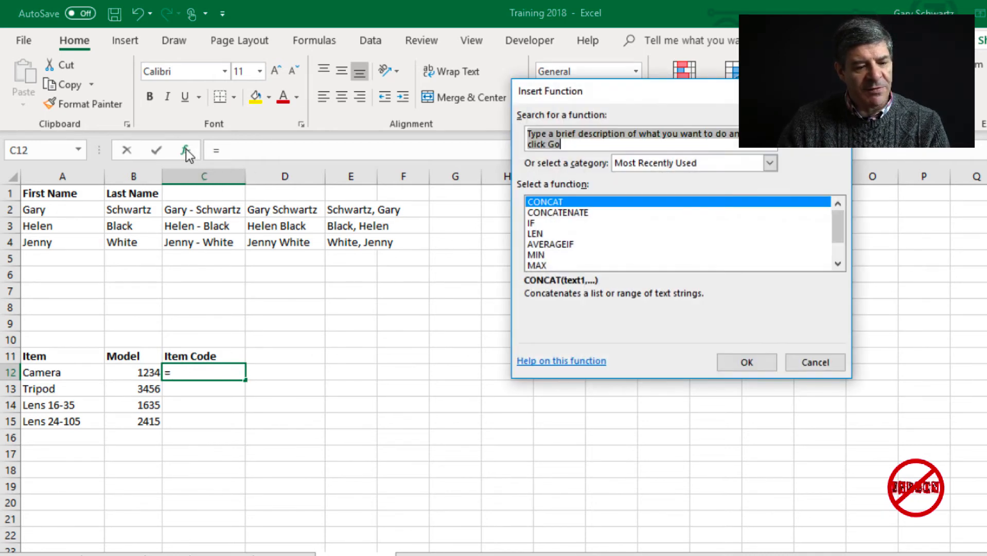
pyautogui.click(755, 360)
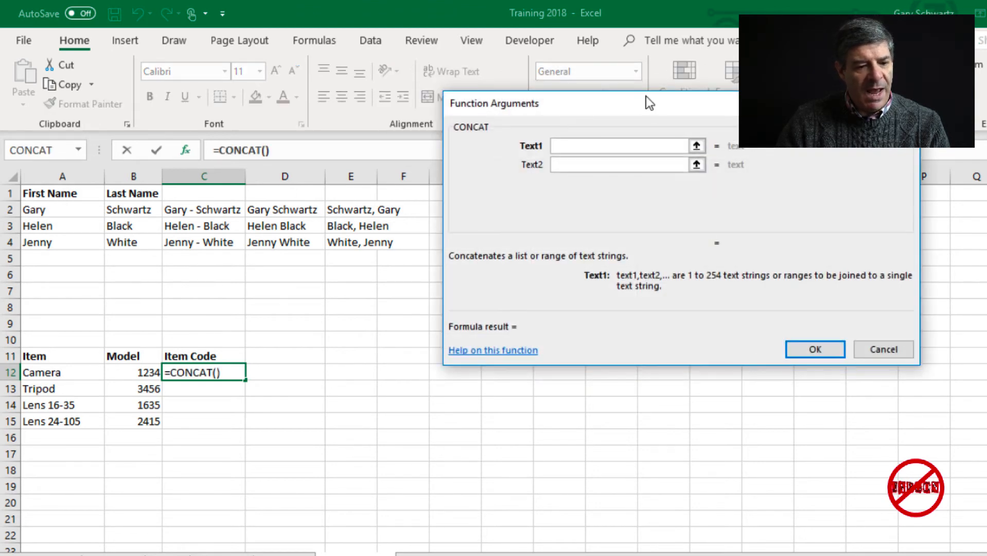
pyautogui.moveTo(650, 108); pyautogui.dragTo(556, 217)
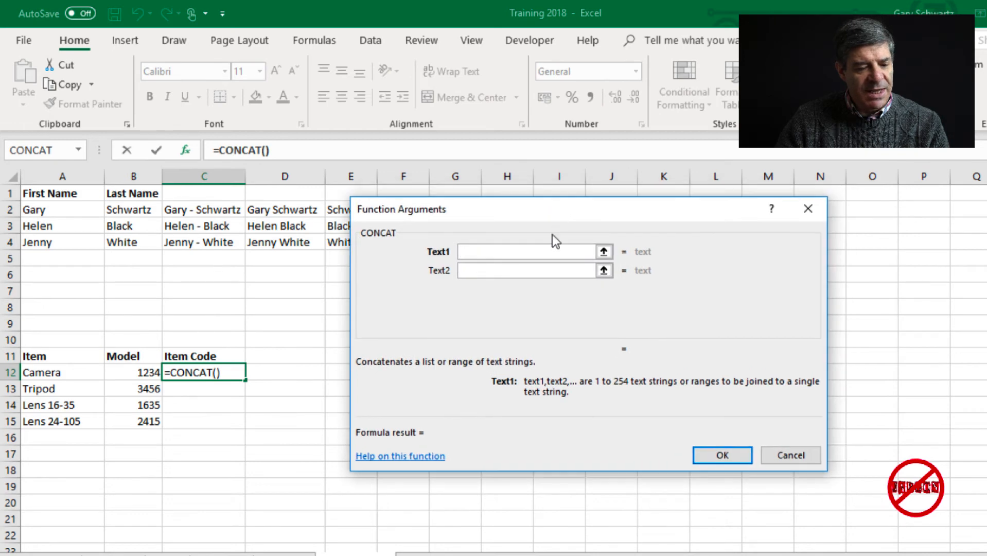
pyautogui.write('left(')
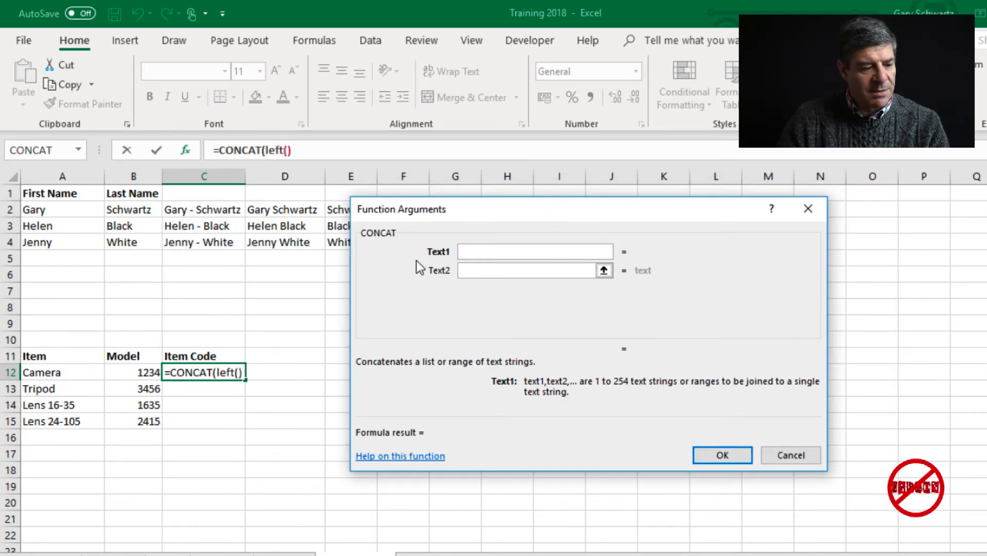
pyautogui.click(53, 373)
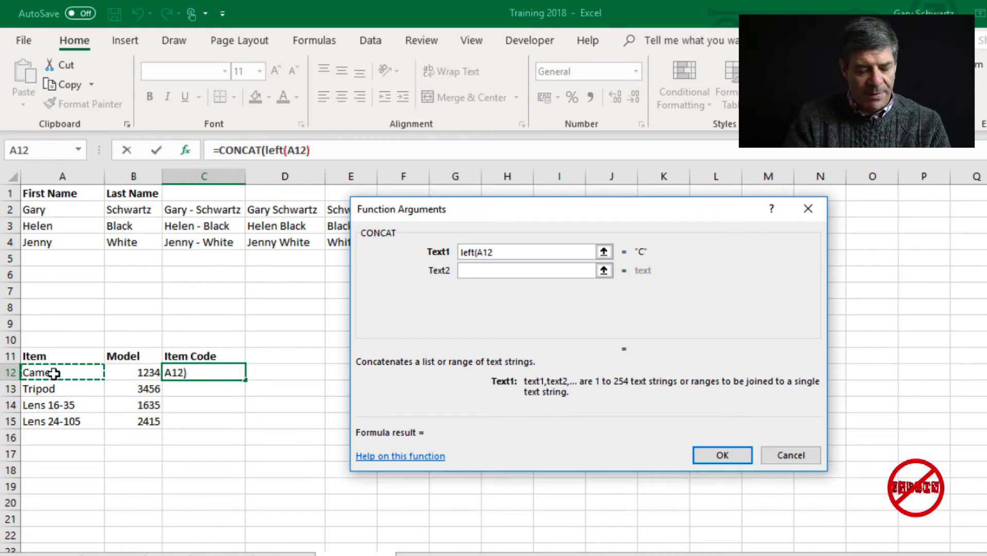
pyautogui.write(',1')
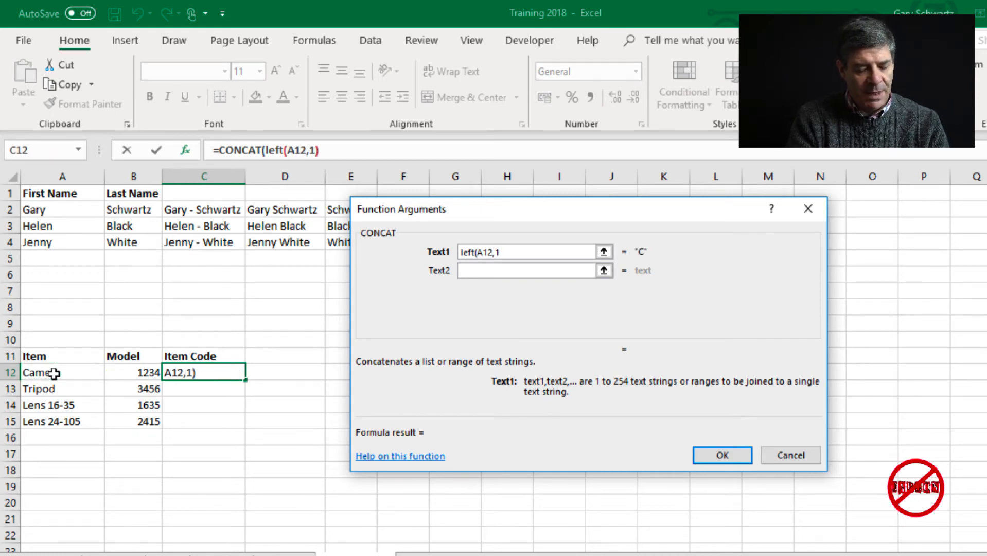
pyautogui.write(')')
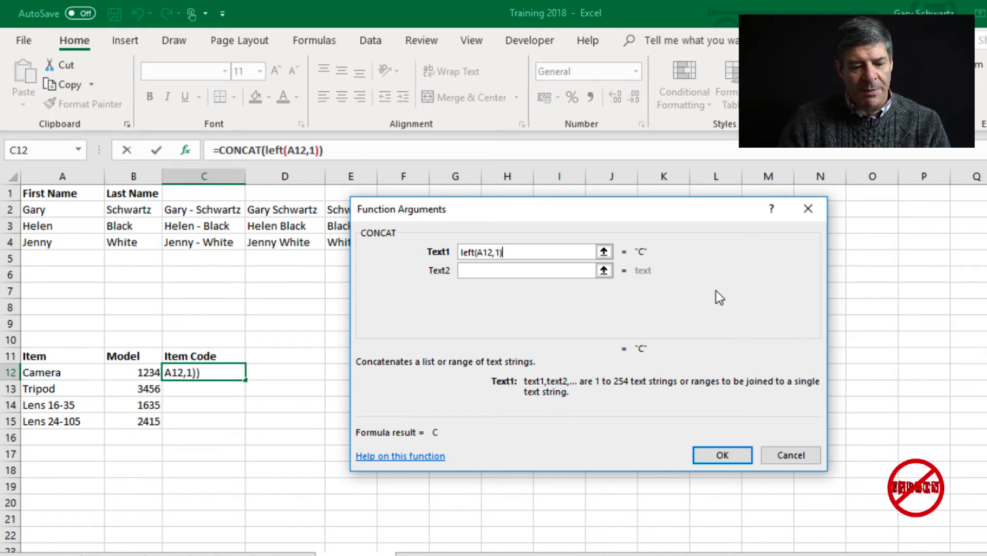
pyautogui.click(530, 271)
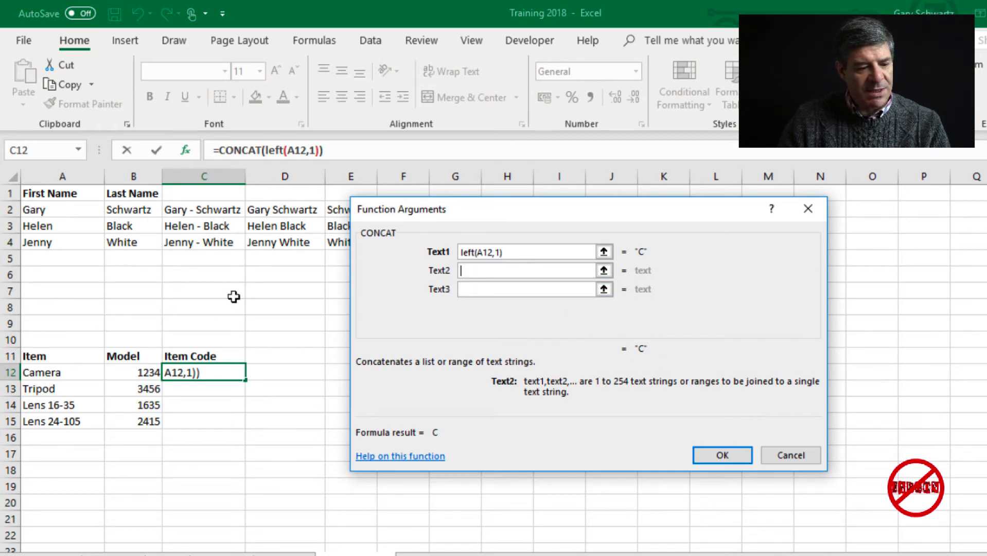
pyautogui.click(144, 374)
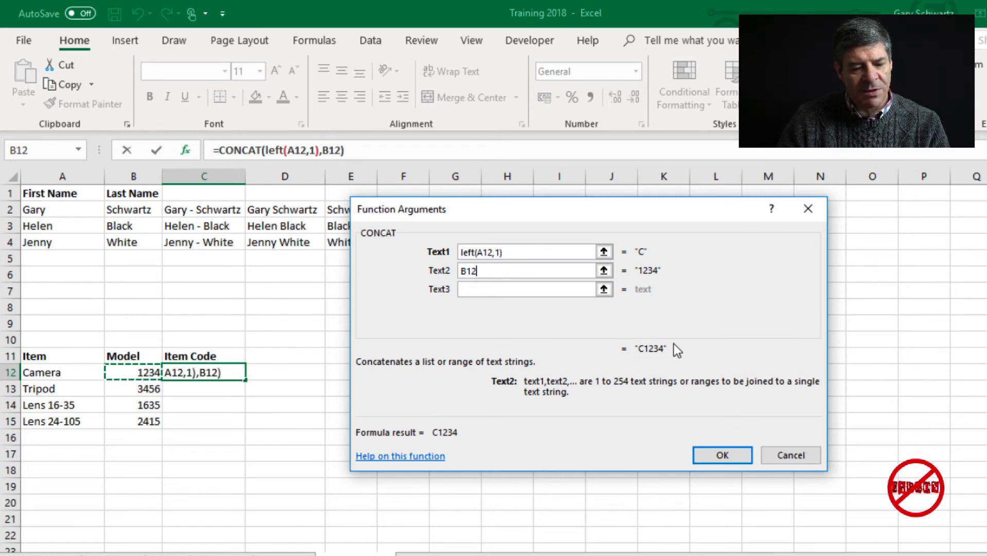
pyautogui.click(738, 457)
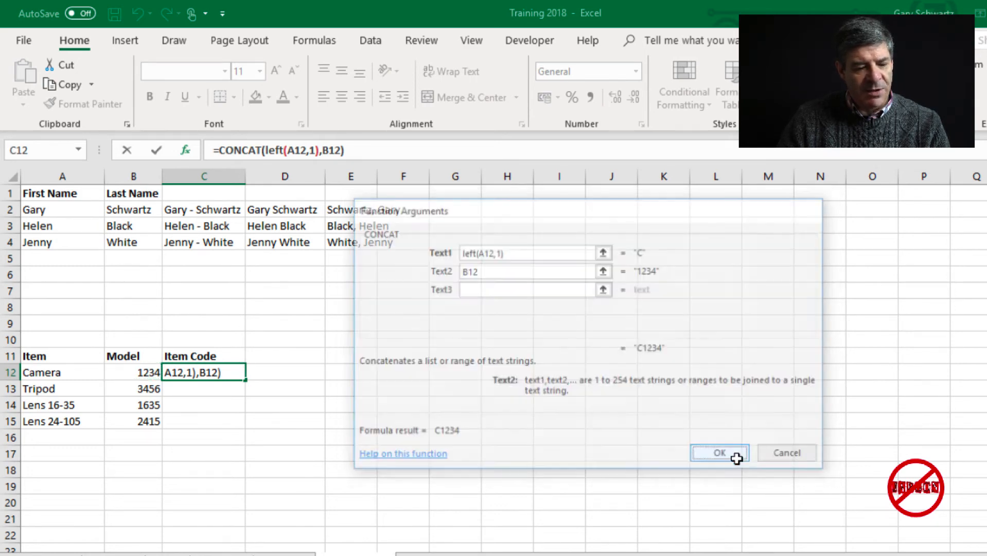
# - Fill the item-code formula down to C15 and check the copied formulas
pyautogui.moveTo(245, 379); pyautogui.dragTo(246, 432)
pyautogui.click(221, 391)
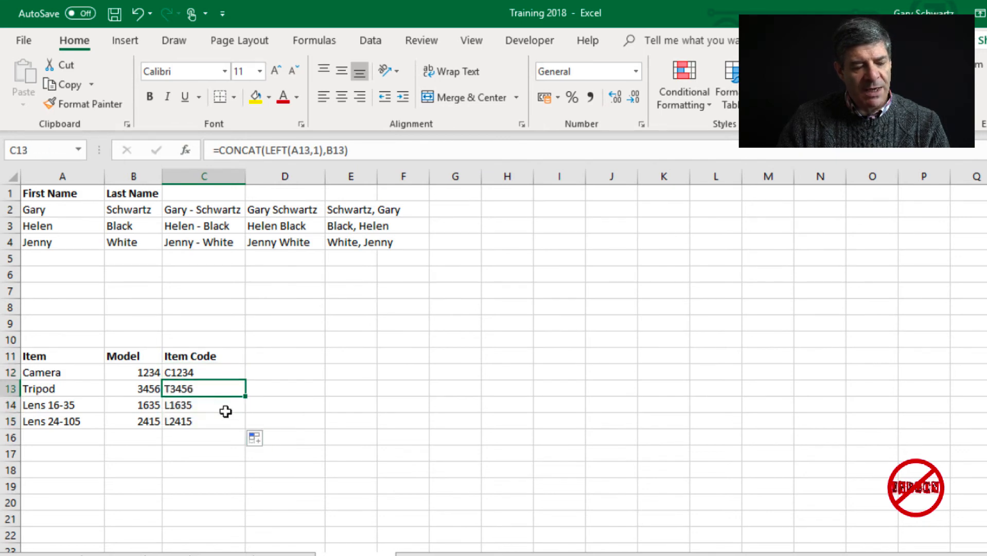
pyautogui.click(230, 416)
pyautogui.click(224, 369)
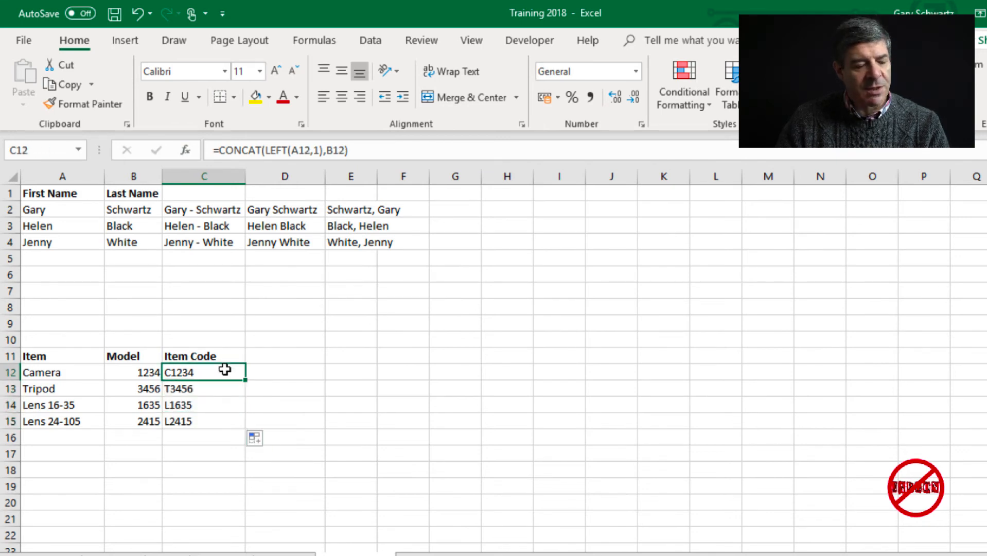
pyautogui.click(283, 369)
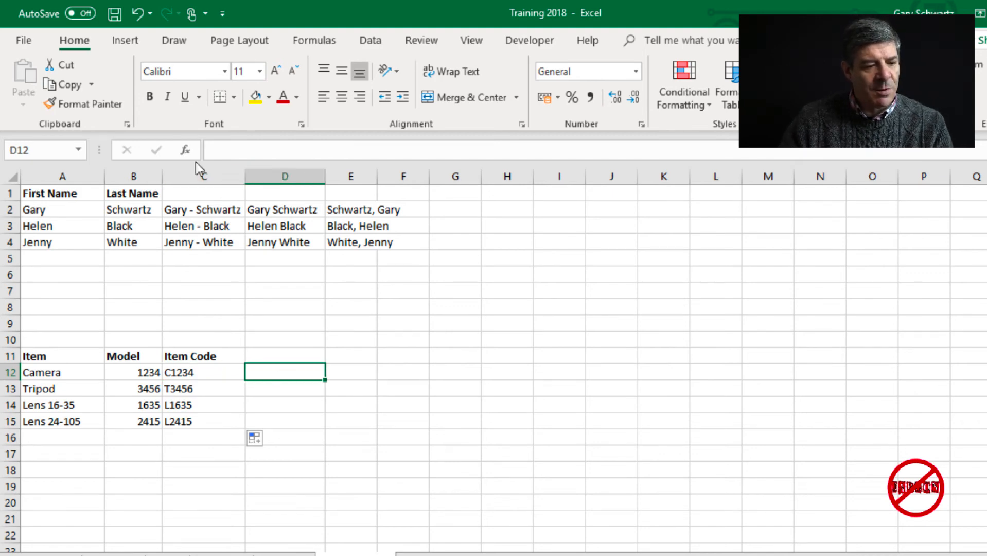
# - Filter the function list to the Text category and insert LEFT into D12
pyautogui.click(186, 150)
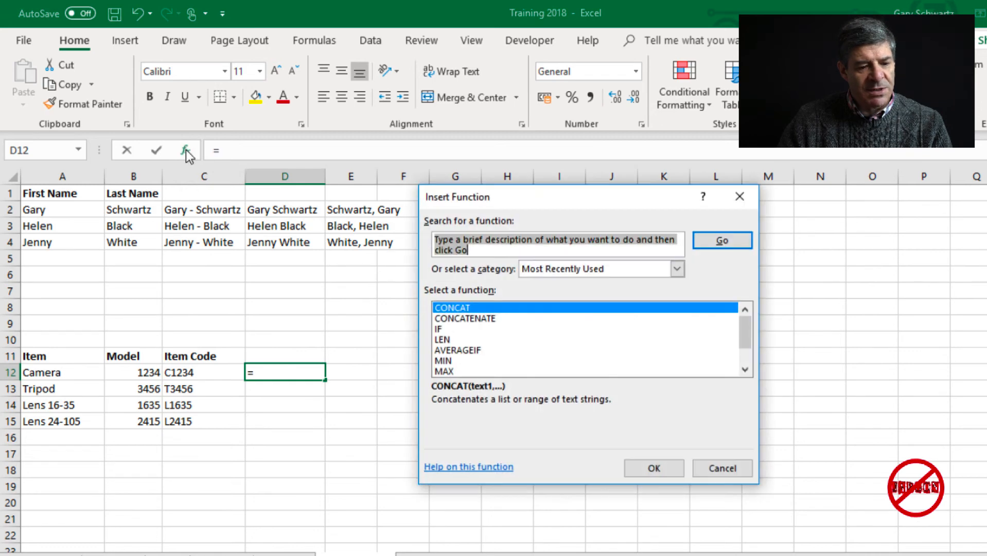
pyautogui.click(678, 269)
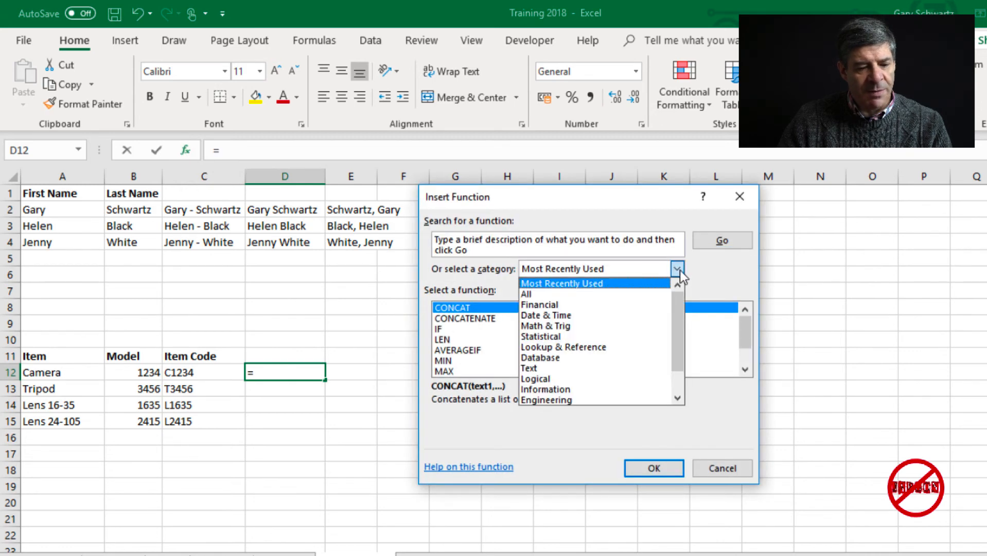
pyautogui.click(585, 368)
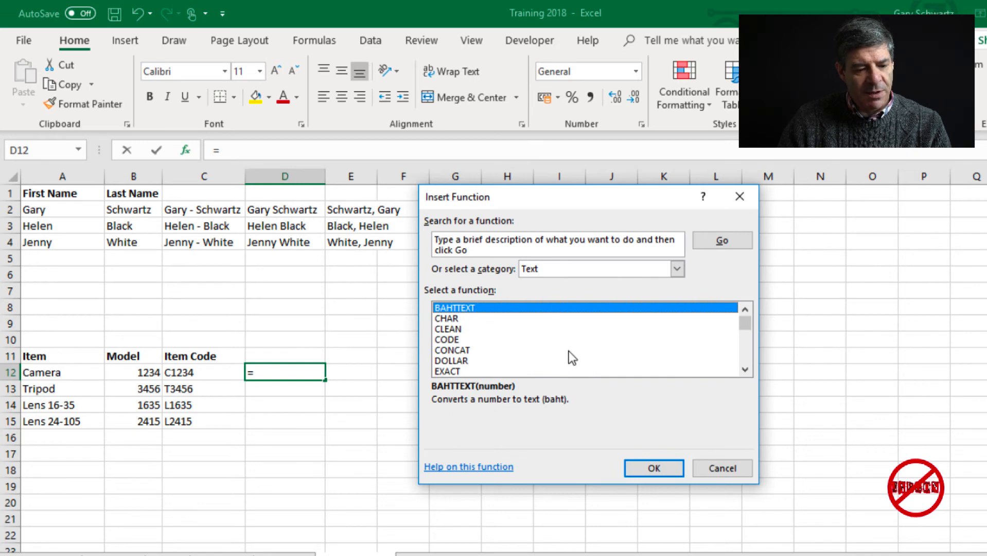
pyautogui.scroll(-2, 569, 355)
pyautogui.click(498, 341)
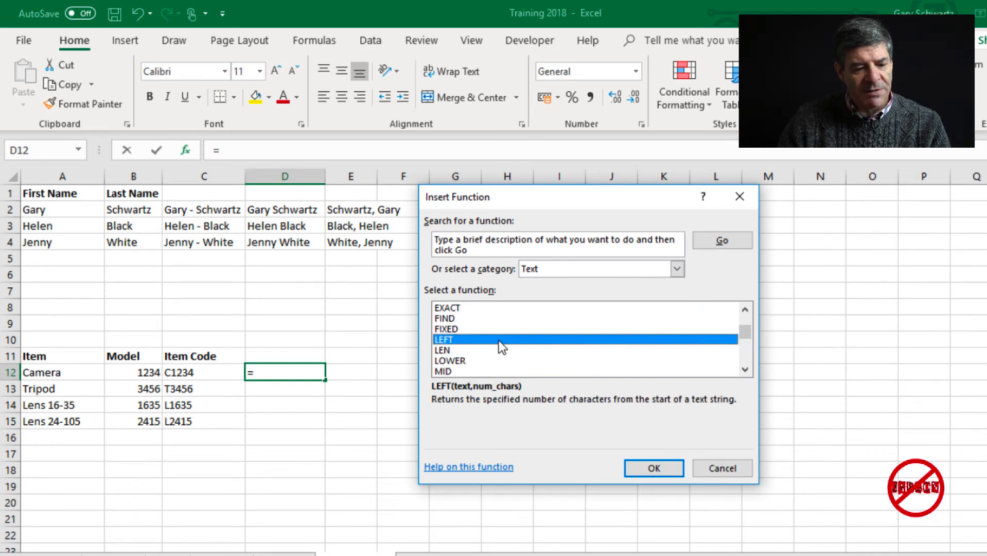
pyautogui.scroll(-1, 499, 339)
pyautogui.scroll(-1, 502, 344)
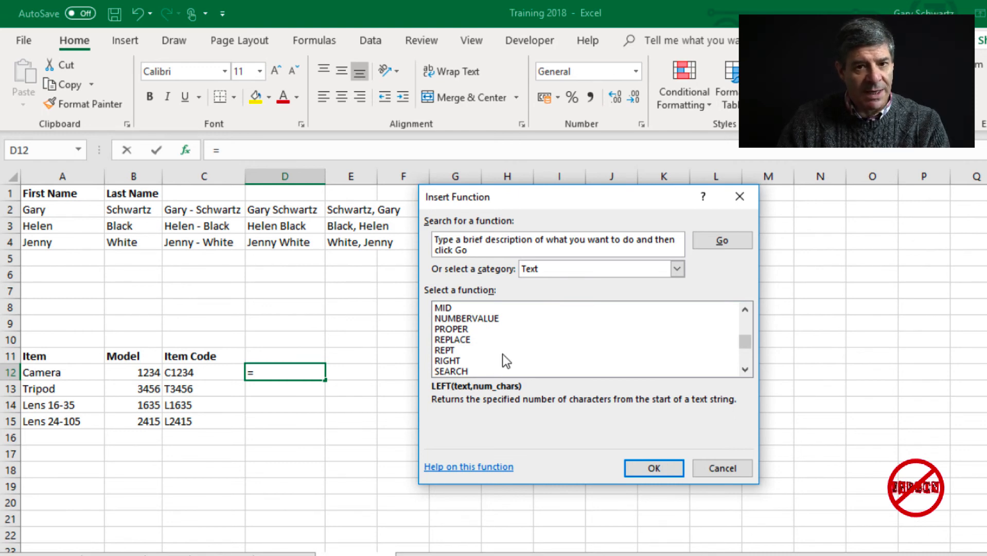
pyautogui.scroll(1, 503, 353)
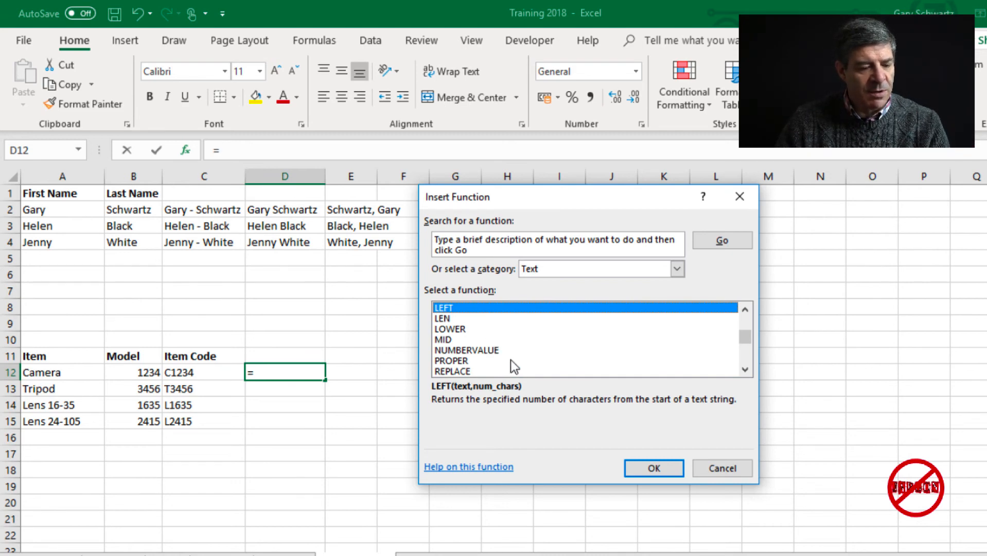
pyautogui.doubleClick(478, 305)
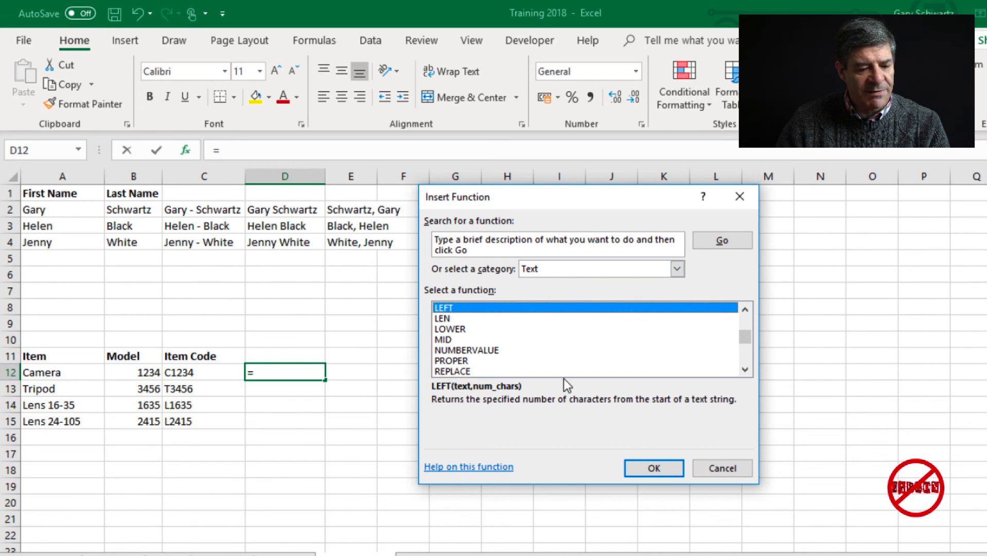
pyautogui.click(653, 468)
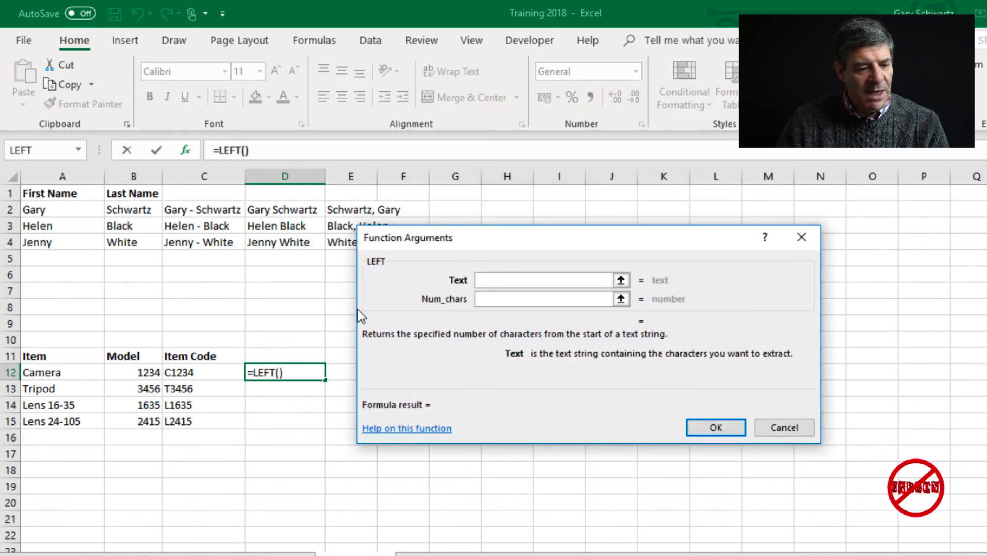
# - Set LEFT's text to A12 and character count to 1, giving =LEFT(A12,1)
pyautogui.click(80, 372)
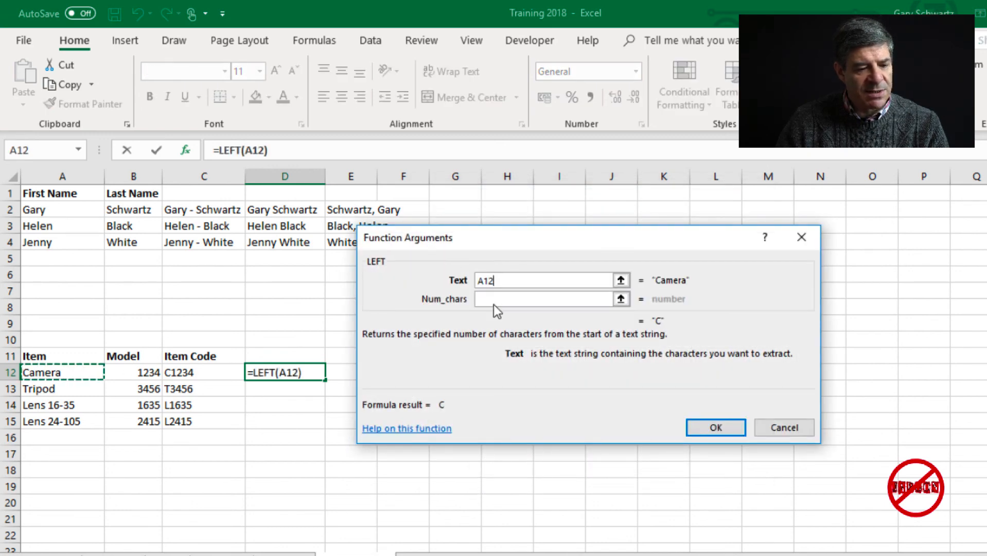
pyautogui.click(530, 302)
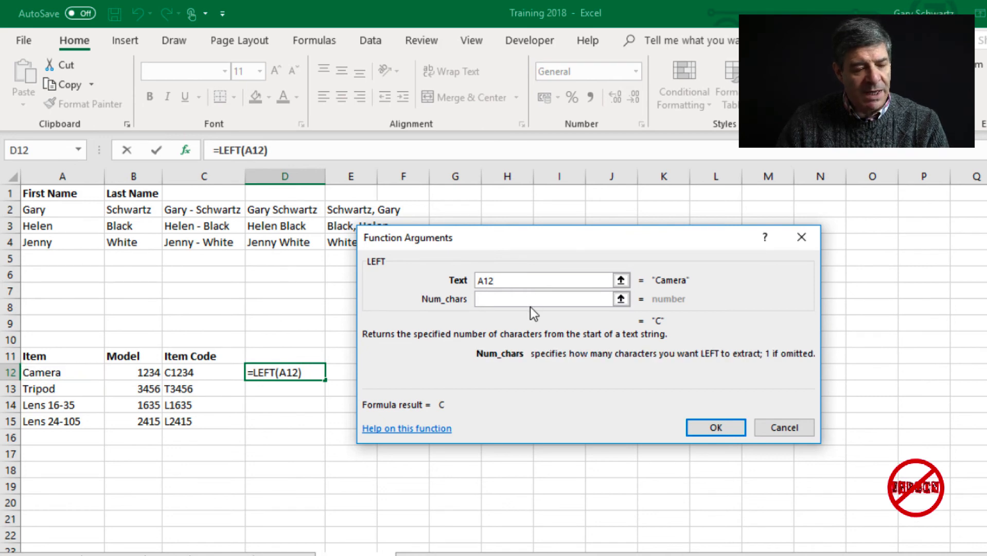
pyautogui.write('1')
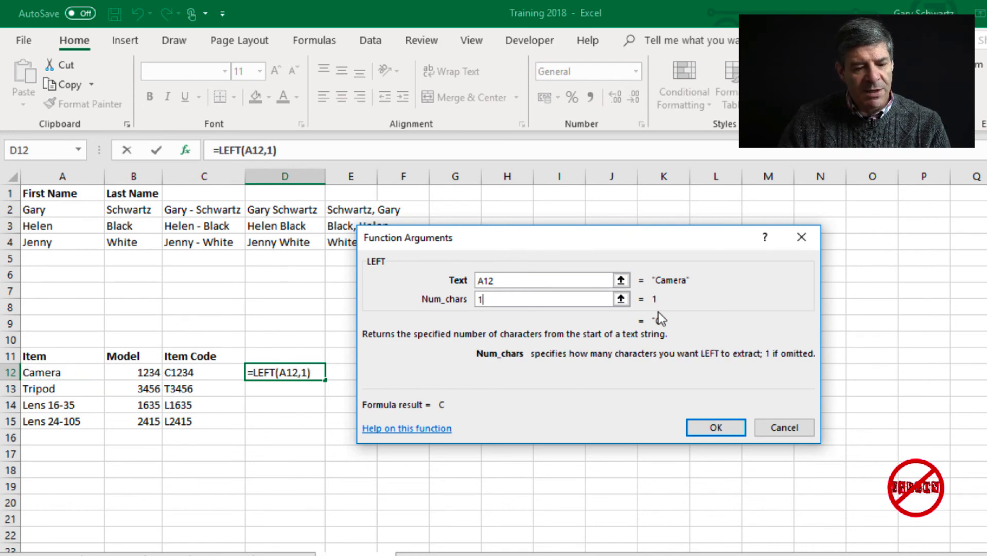
pyautogui.press('BackSpace')
pyautogui.write('2')
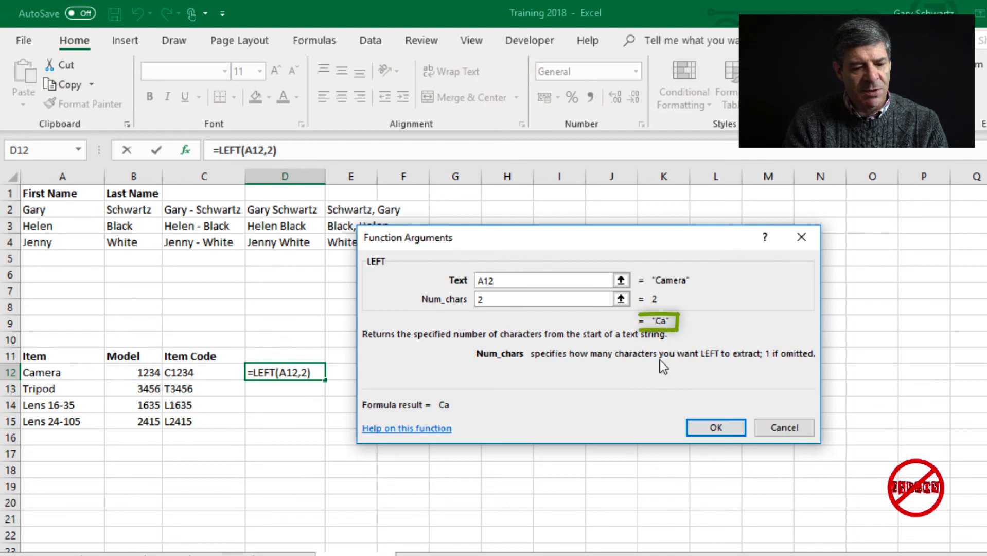
pyautogui.press('BackSpace')
pyautogui.write('1')
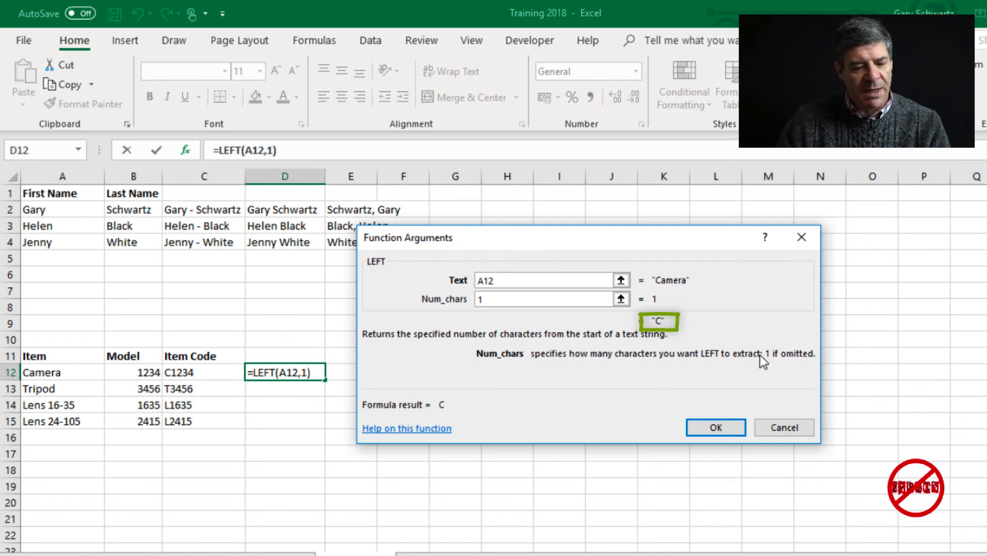
pyautogui.click(713, 428)
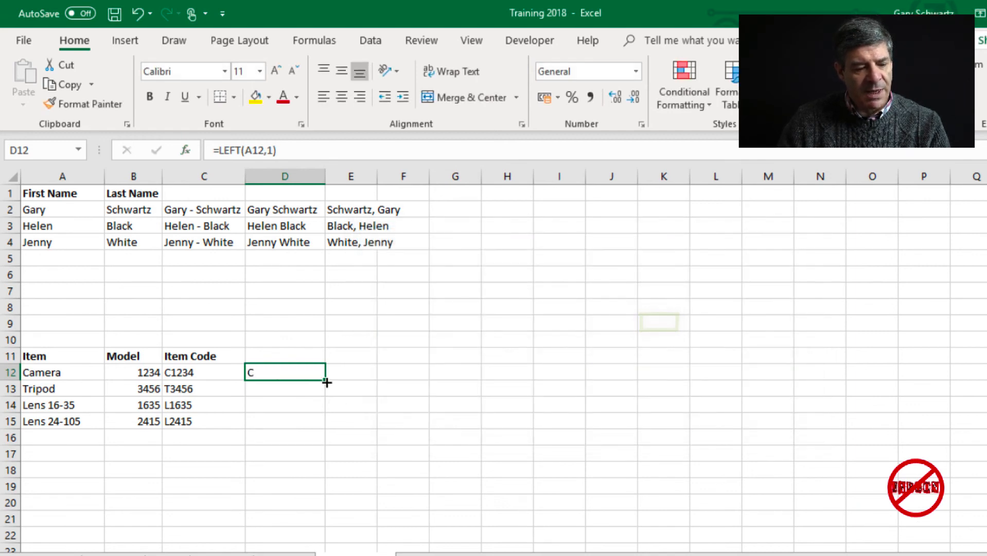
# - Fill D12 down to D15, showing the first letters C, T, L, L
pyautogui.moveTo(326, 380); pyautogui.dragTo(333, 423)
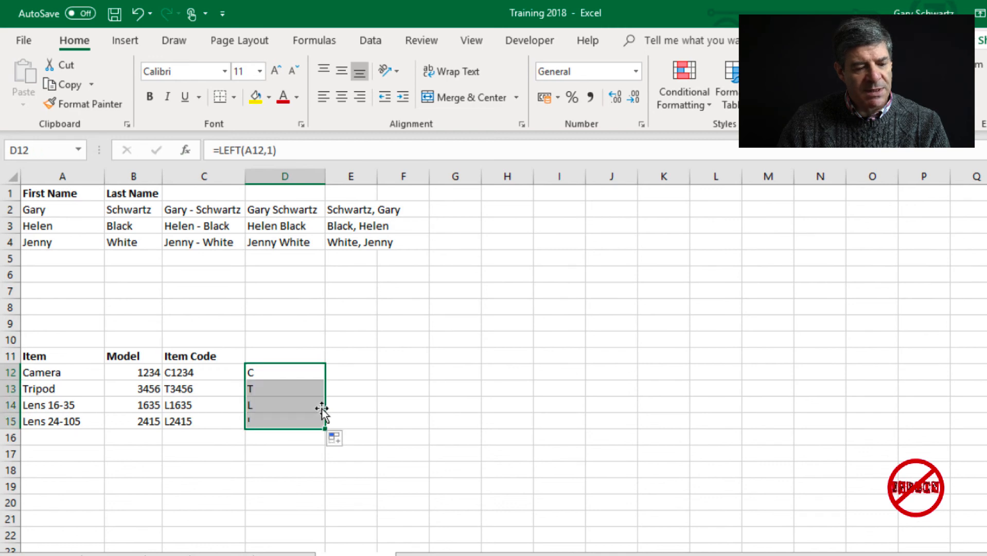
pyautogui.click(309, 409)
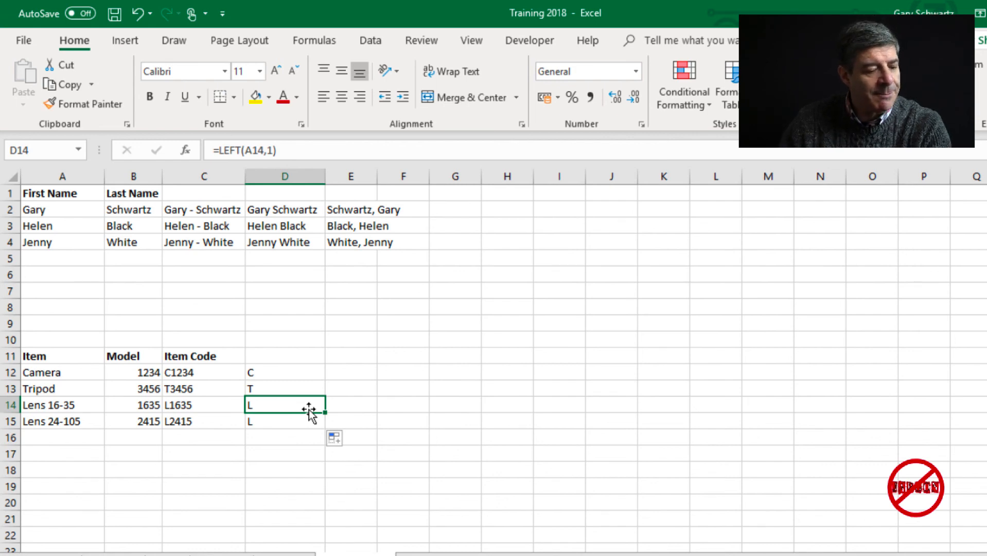
pyautogui.click(292, 370)
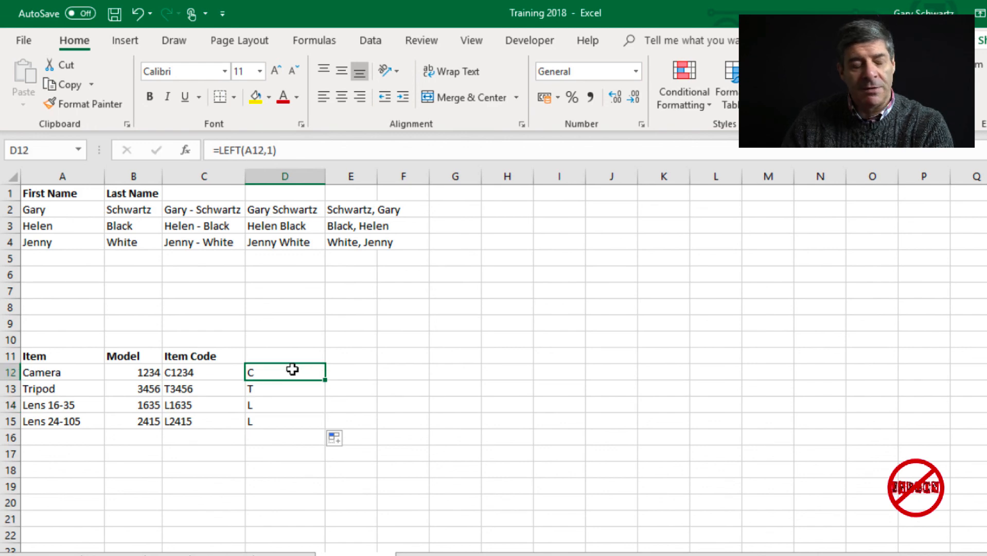